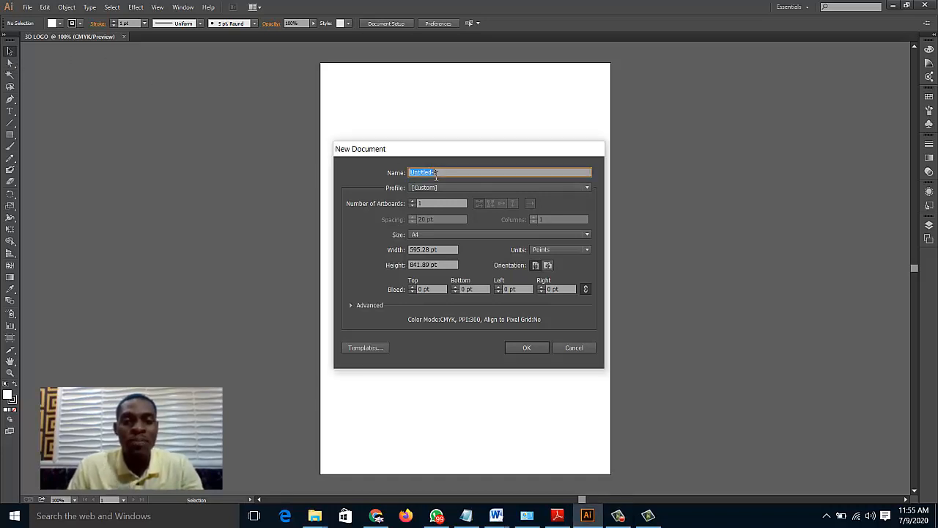
Name the new document "instagram post" and set its units to Pixels
text(instagr)
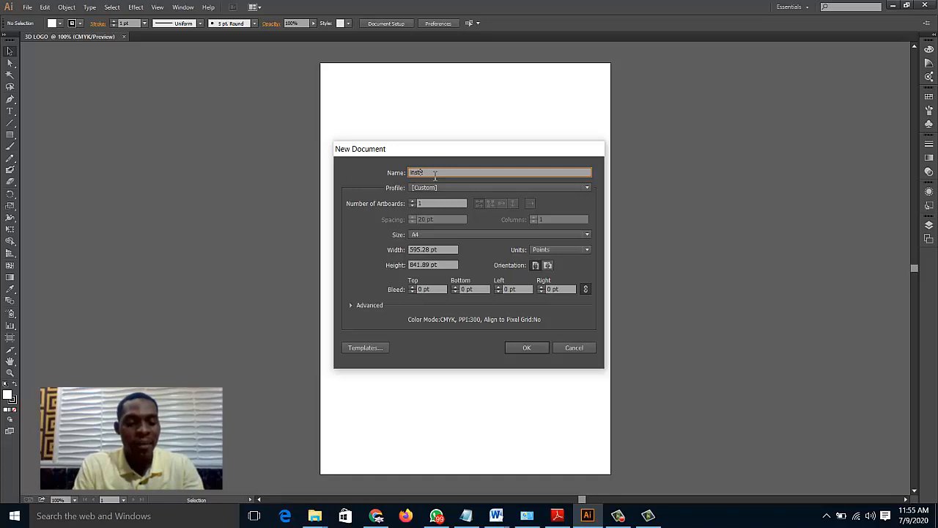
text(am post)
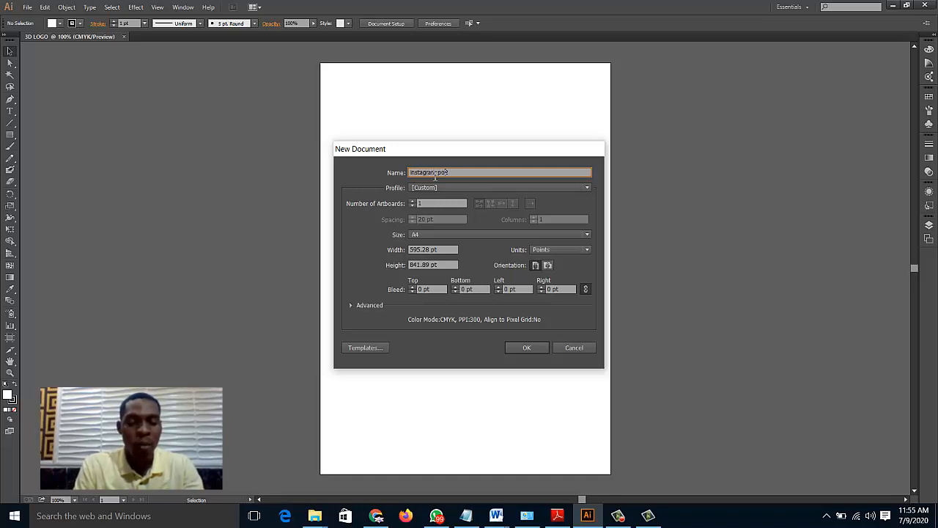
text( 2)
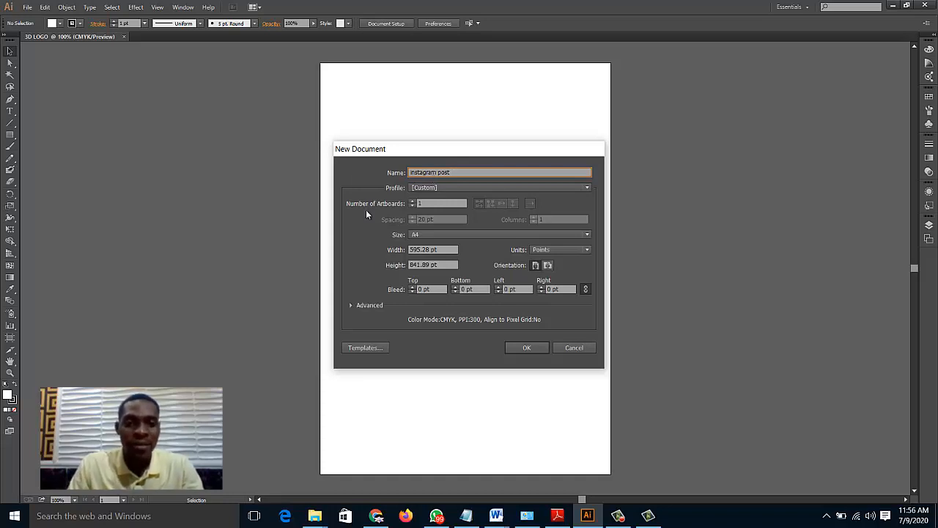
click(411, 248)
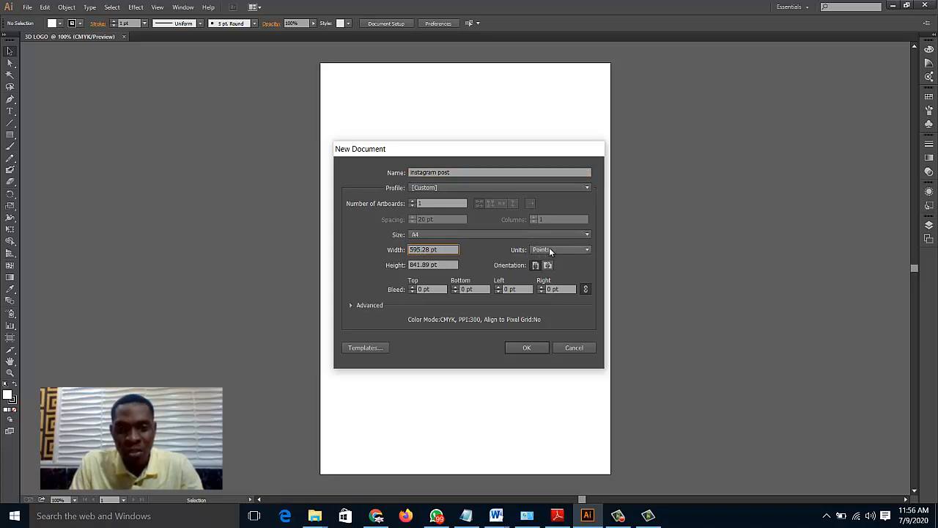
click(551, 250)
click(557, 315)
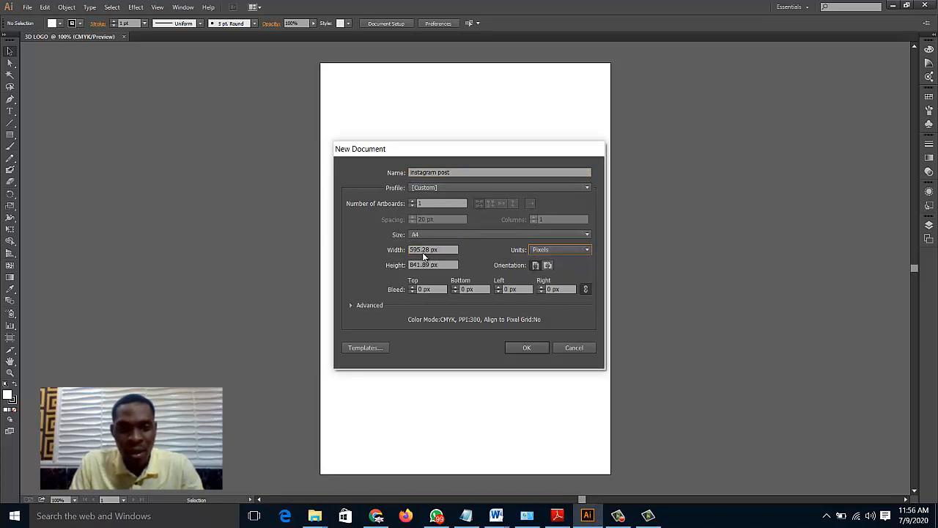
Set the document's width and height to 1000 px each and create it
double_click(426, 250)
text(1000)
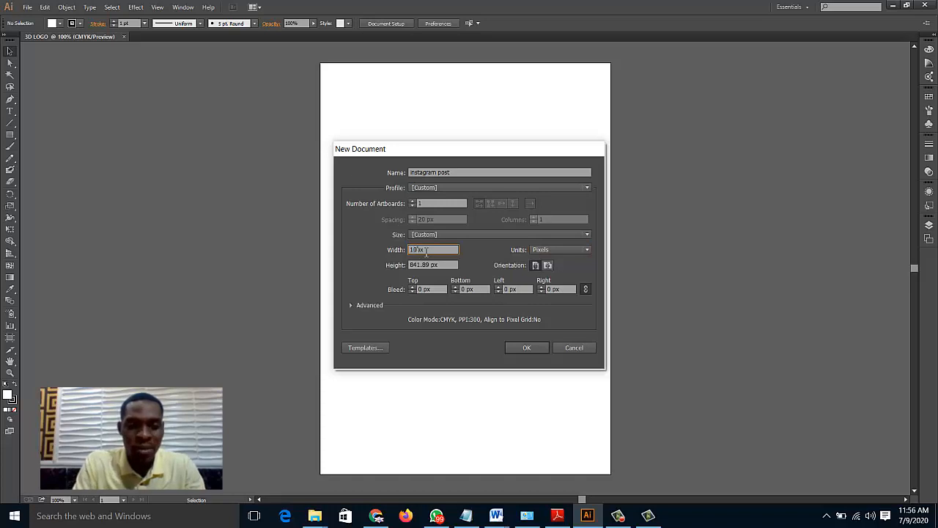
double_click(412, 265)
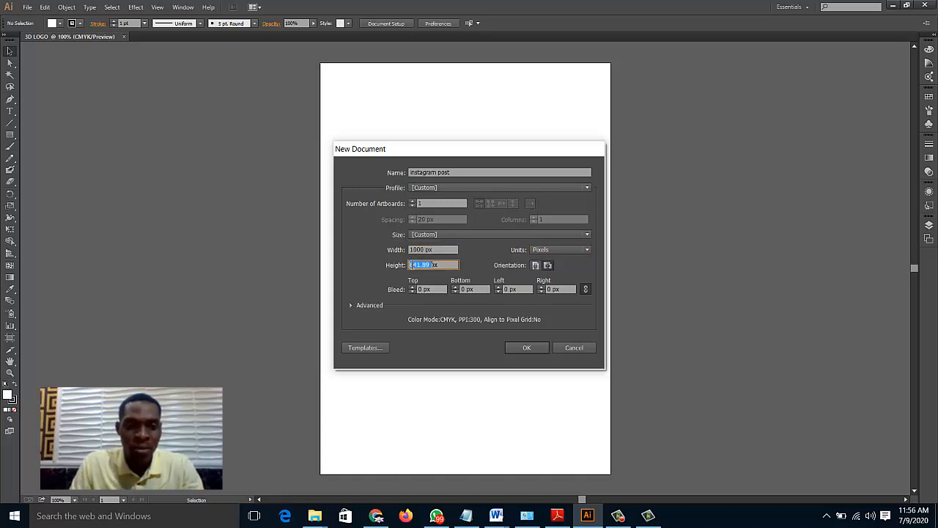
text(1000)
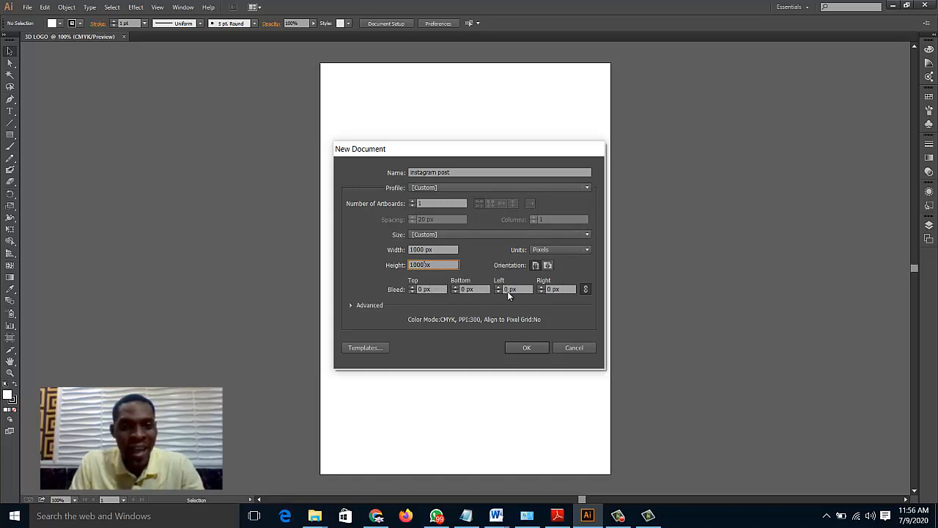
click(530, 350)
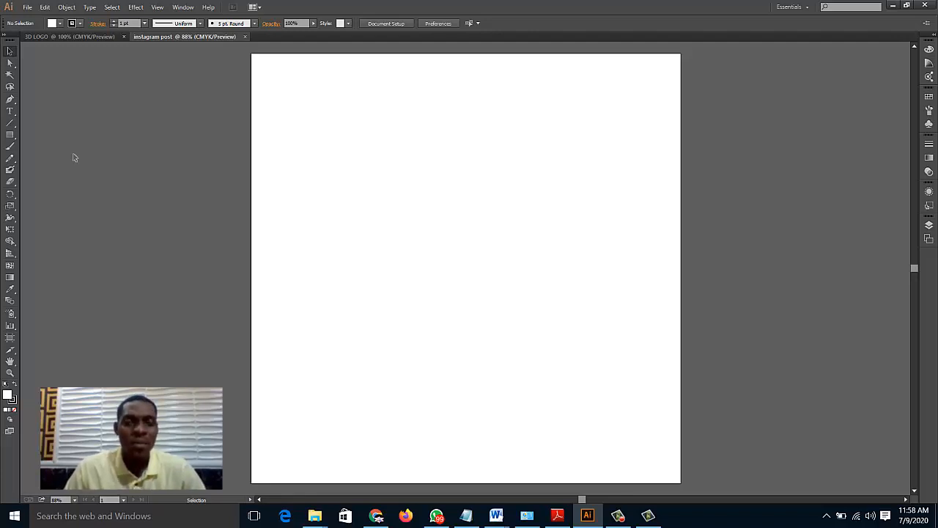
Look at the "Every expert was once a Beginner" quote image in Chrome and return to Illustrator
click(376, 515)
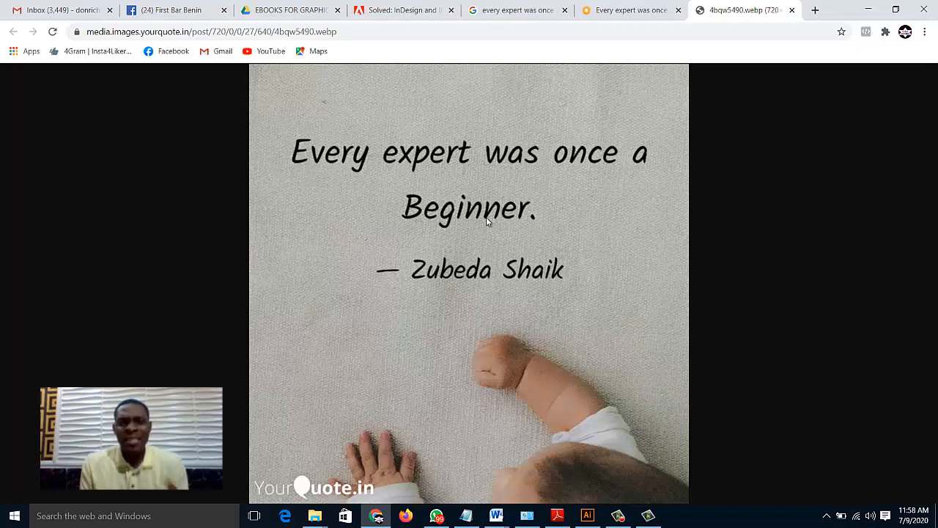
click(587, 515)
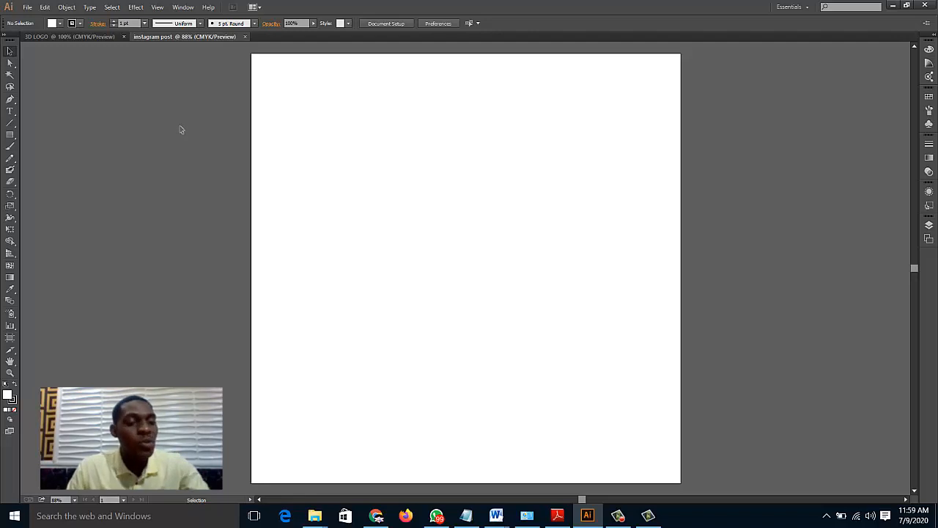
Draw a 1000 × 1000 px rectangle covering the whole artboard
click(11, 135)
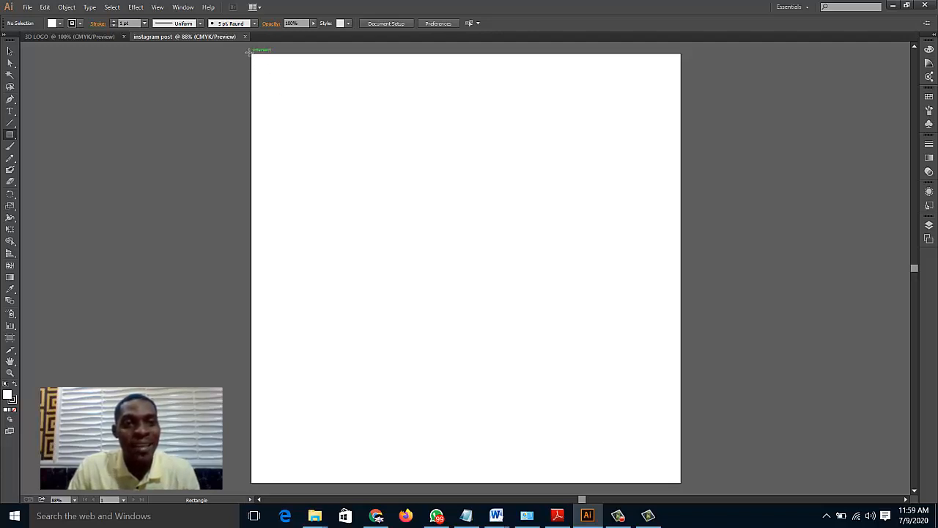
drag(249, 52, 681, 483)
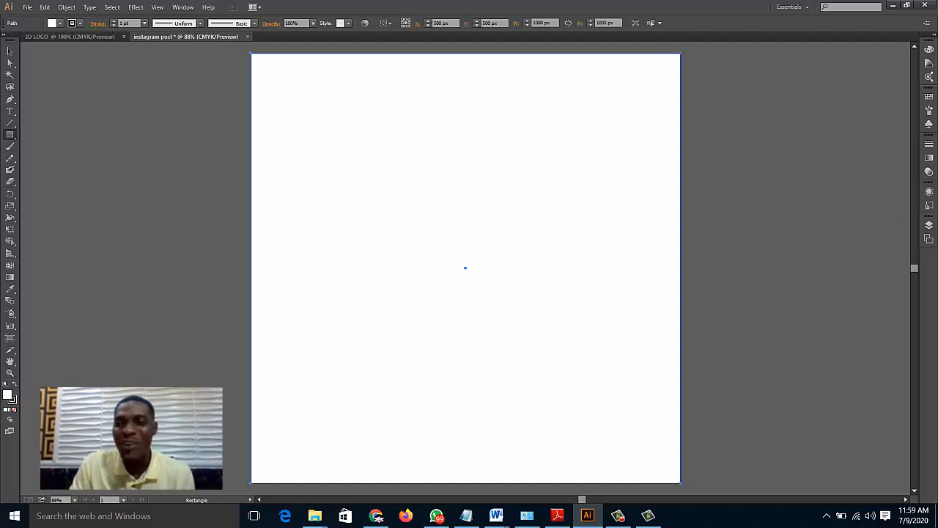
Try pale green and black fills from the Color Guide on the background rectangle
click(928, 67)
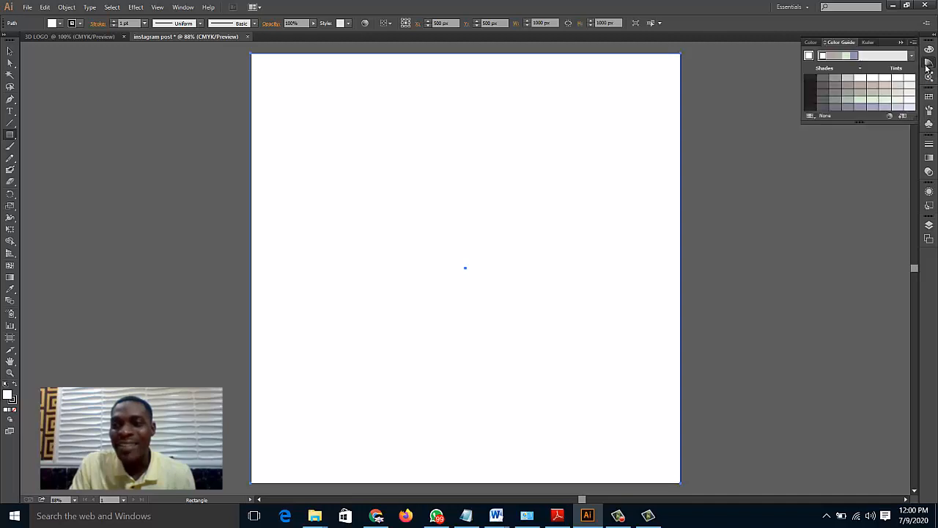
click(847, 57)
click(859, 101)
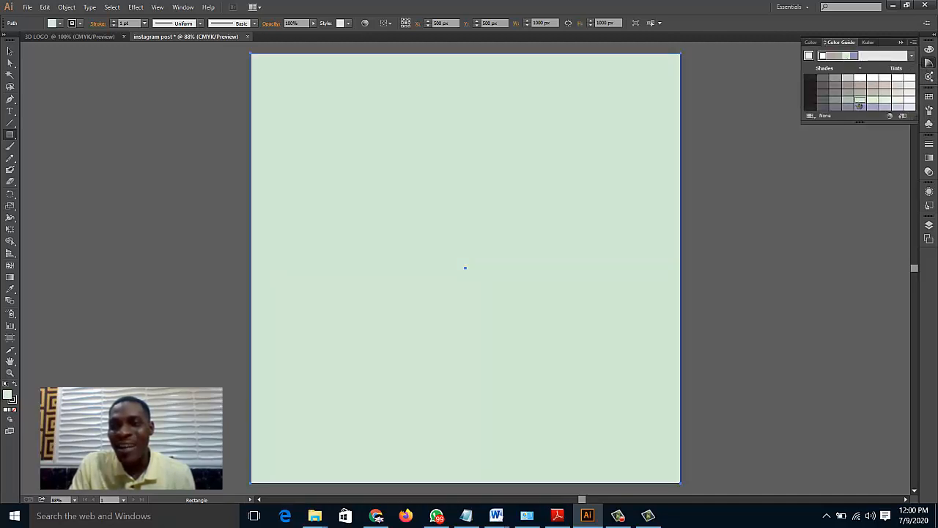
click(859, 106)
click(810, 101)
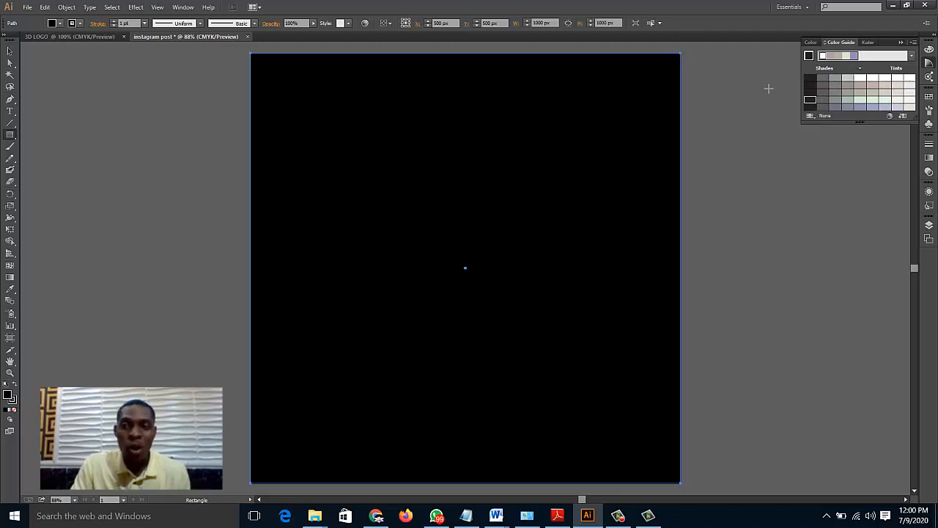
Try several colors from the CMYK Spectrum on the background rectangle and settle on a light salmon-pink fill
click(867, 42)
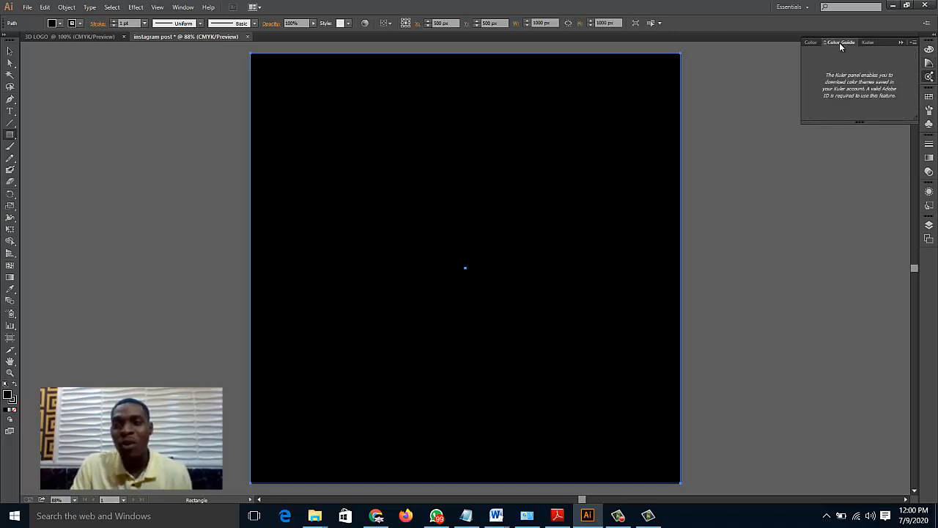
click(841, 44)
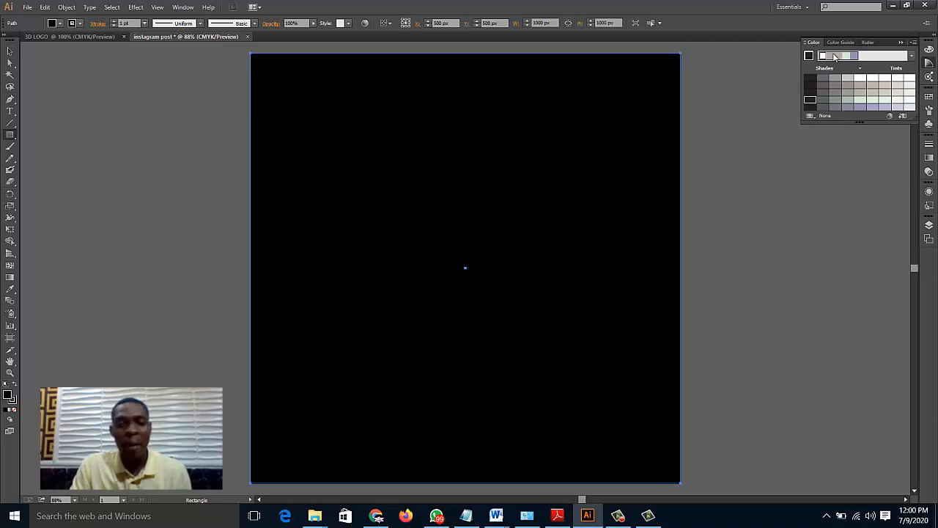
click(822, 83)
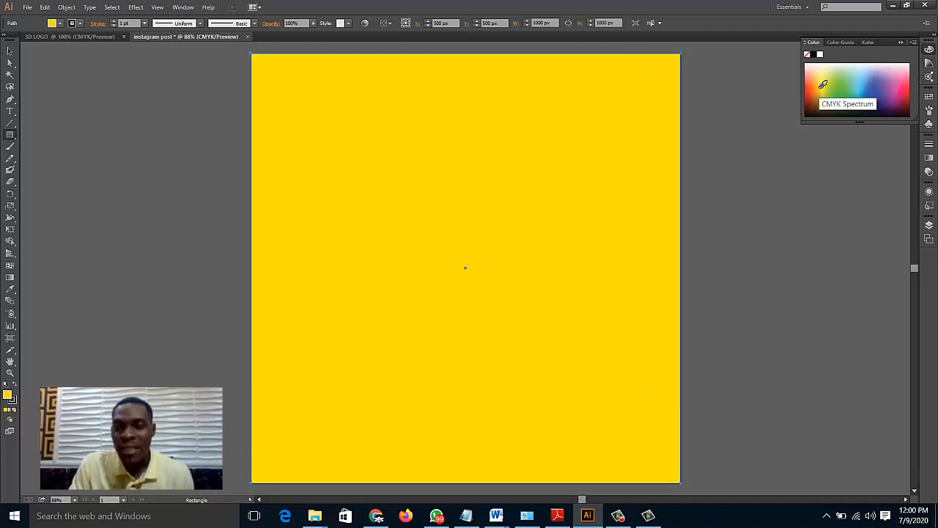
click(840, 84)
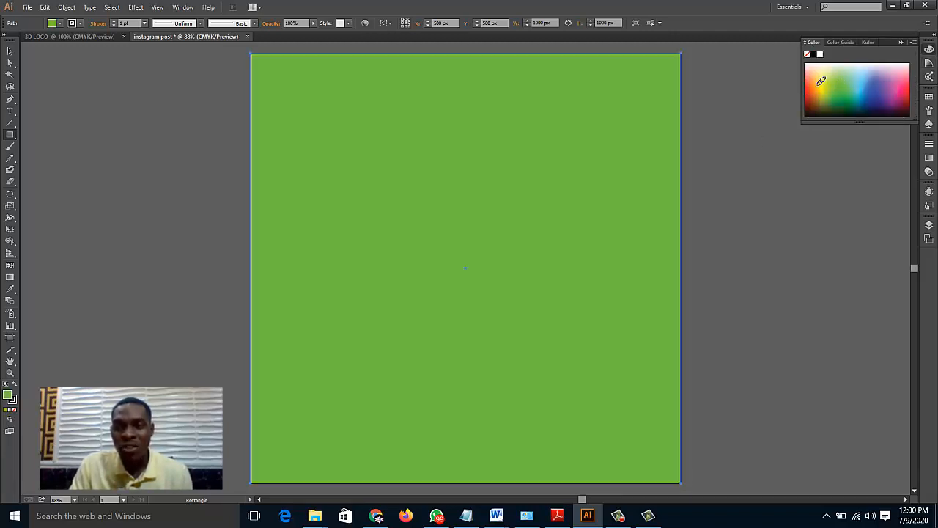
click(822, 82)
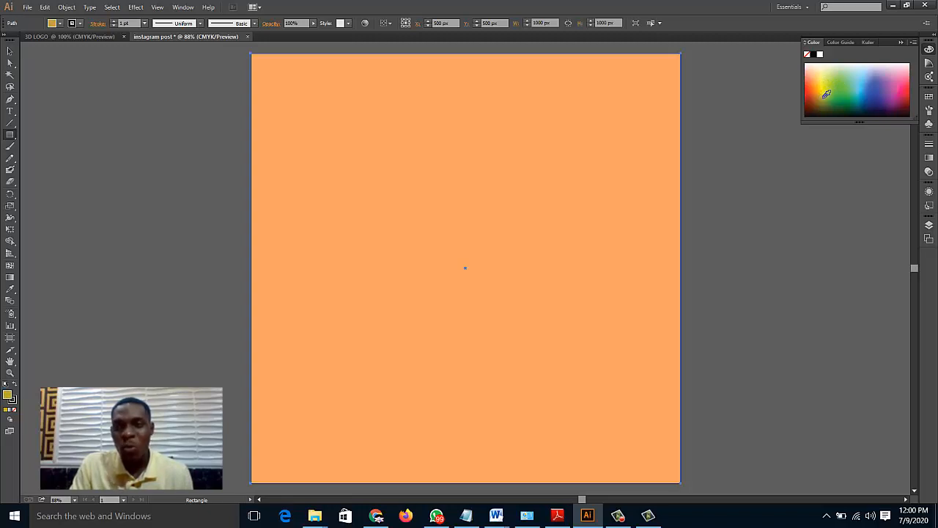
click(826, 93)
click(811, 69)
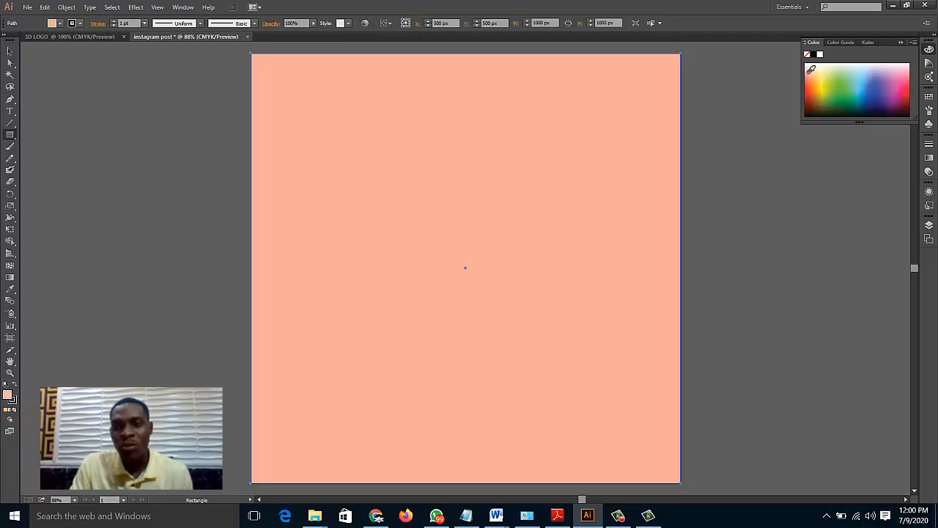
click(745, 136)
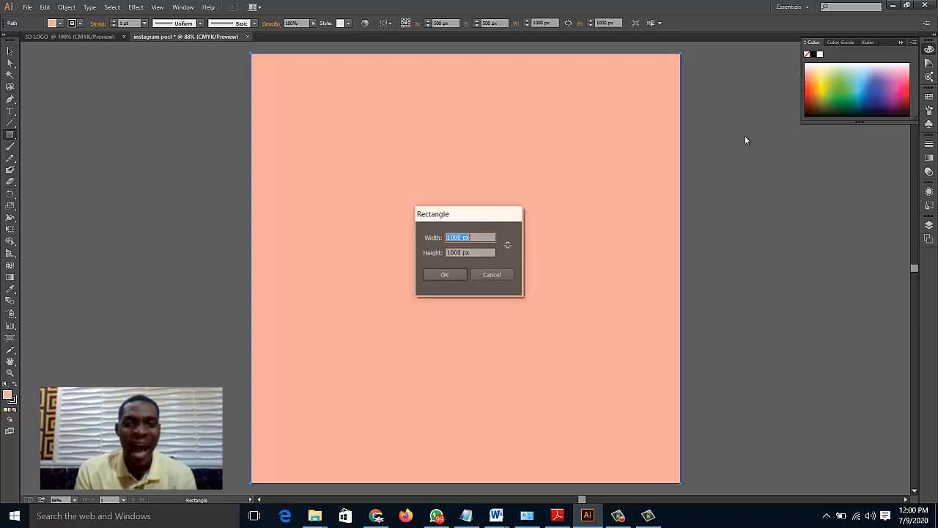
click(434, 274)
click(807, 223)
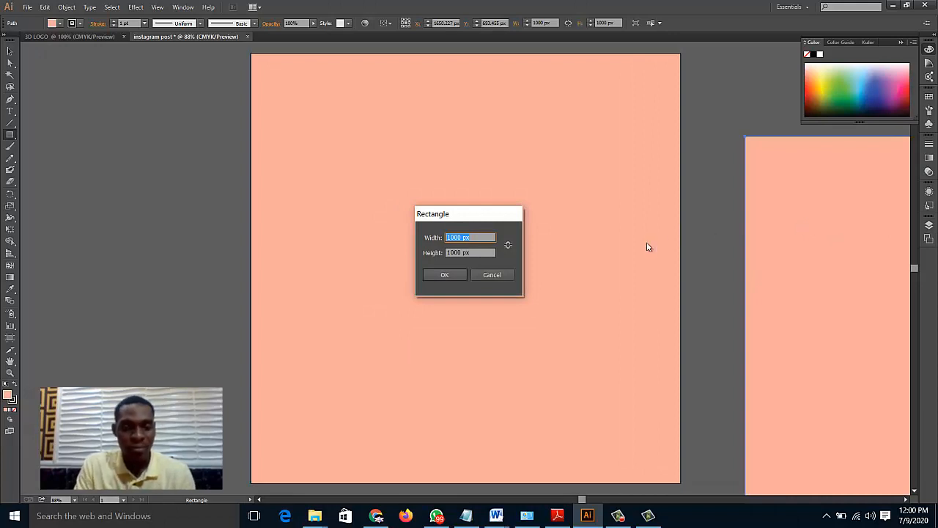
click(505, 275)
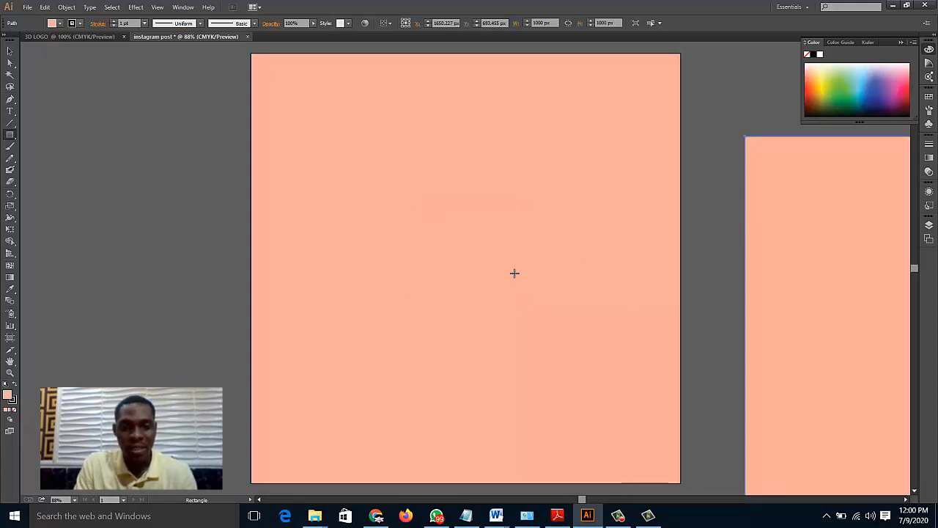
key(ctrl+z)
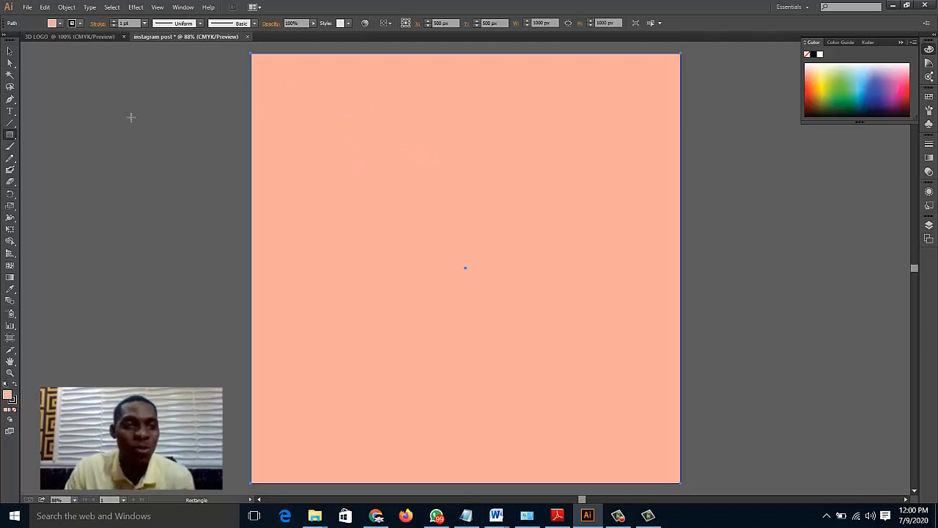
Place a line of text near the artboard's upper-left corner, fill it with placeholder characters and select them all
click(11, 112)
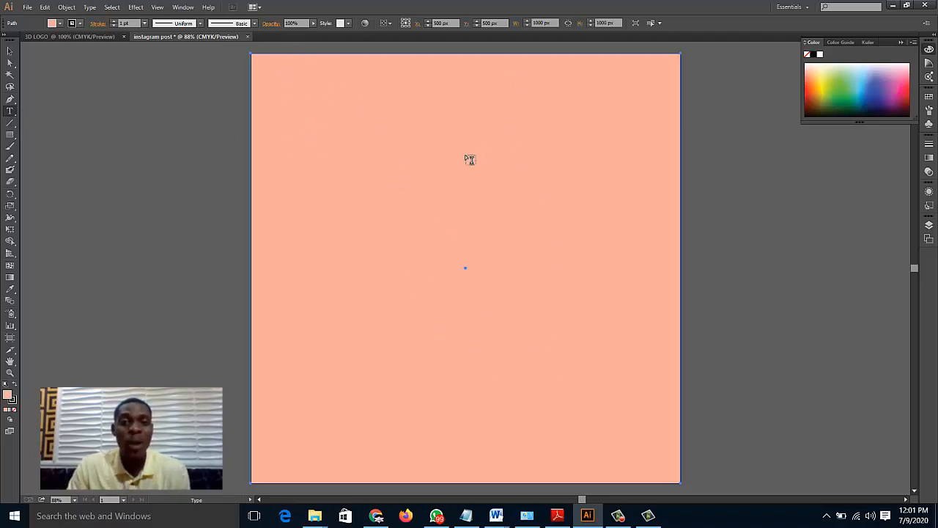
click(282, 108)
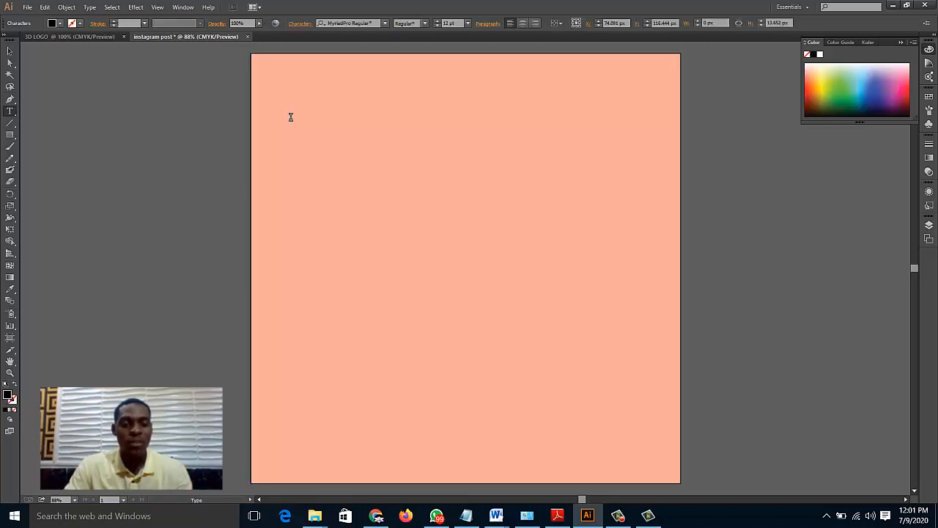
text(sdvMvmlasdvlsdvmlad)
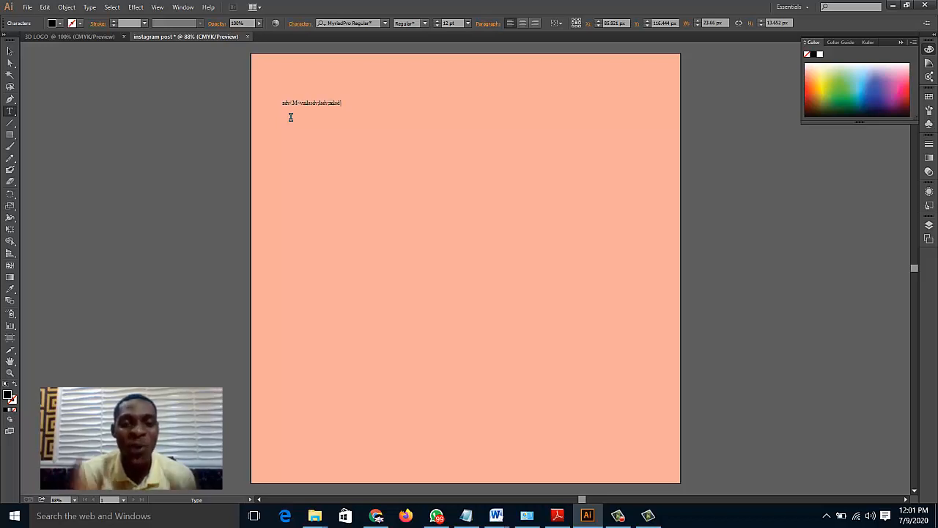
key(ctrl+a)
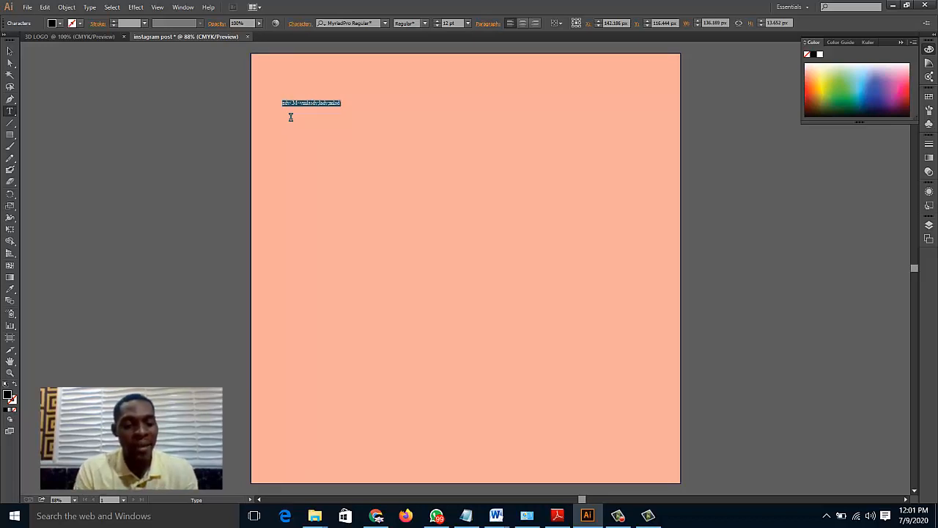
Replace the placeholder with "MY NAME IS" plus the presenter's full name, and add a second line reading "I AM A DIGITAL MARKETER"
text(MY)
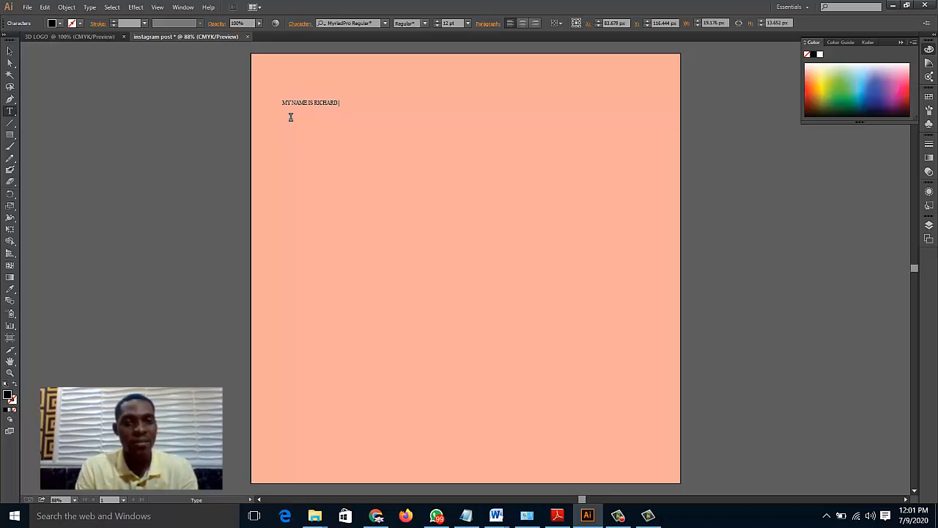
text(NAME IS RICHARD ESEMURU)
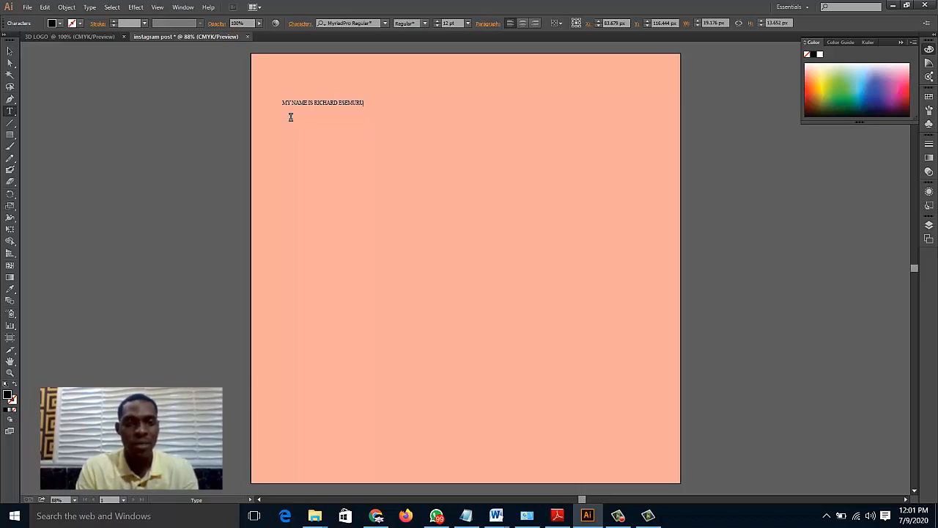
key(Return)
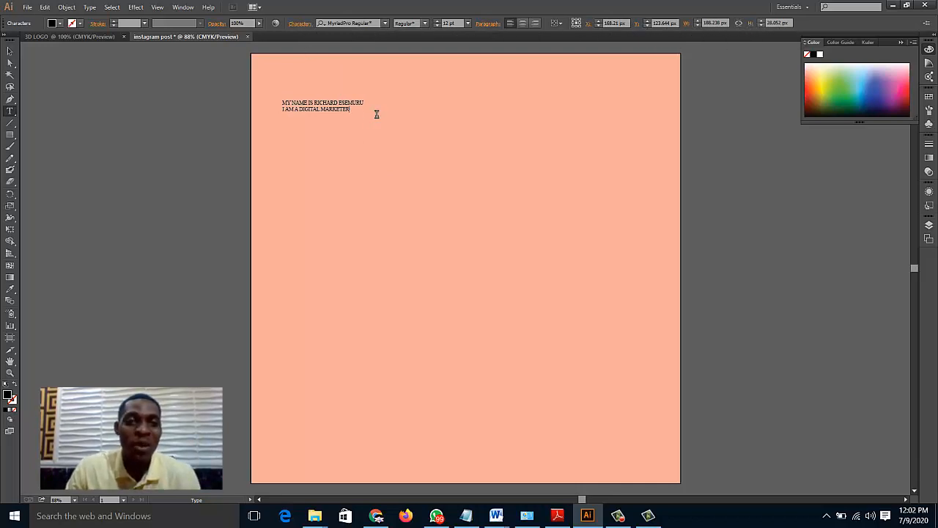
drag(357, 110, 279, 105)
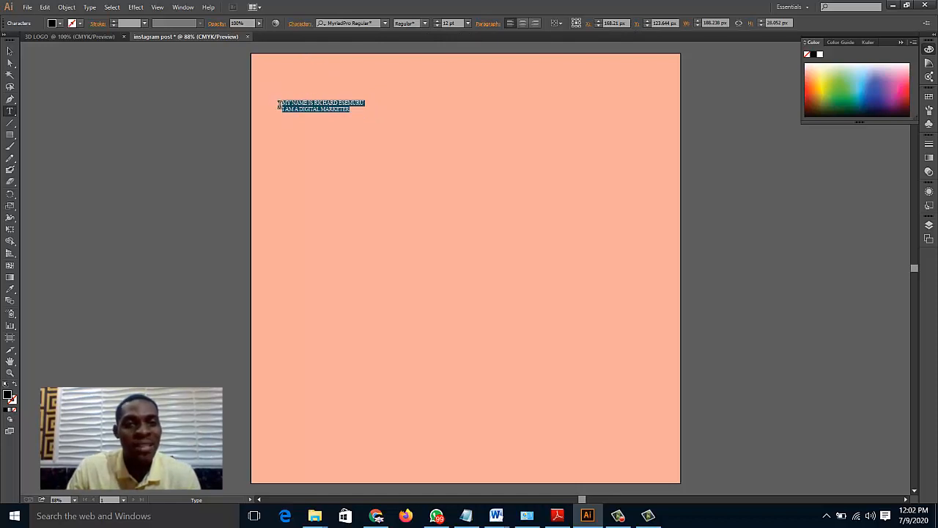
click(290, 106)
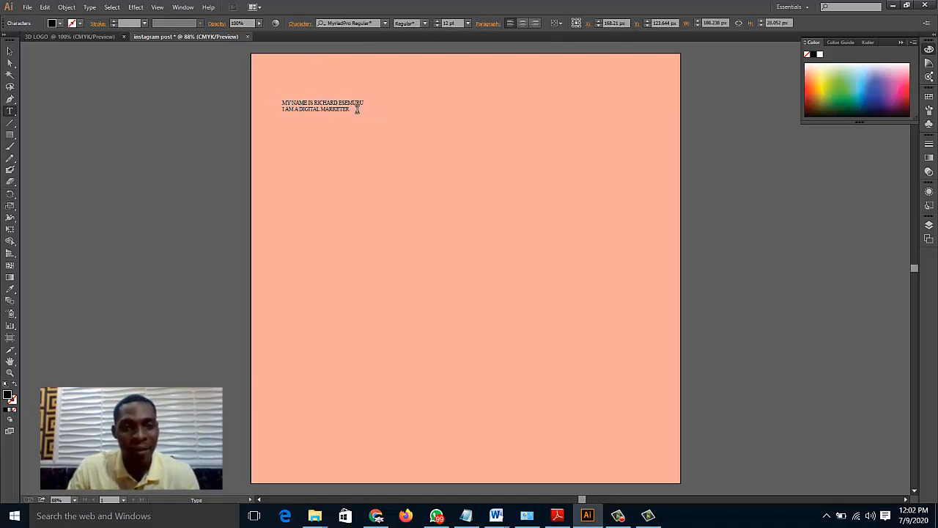
Enlarge both lines of text to 72 pt, trying 24 pt and 36 pt on the way
drag(349, 110, 285, 95)
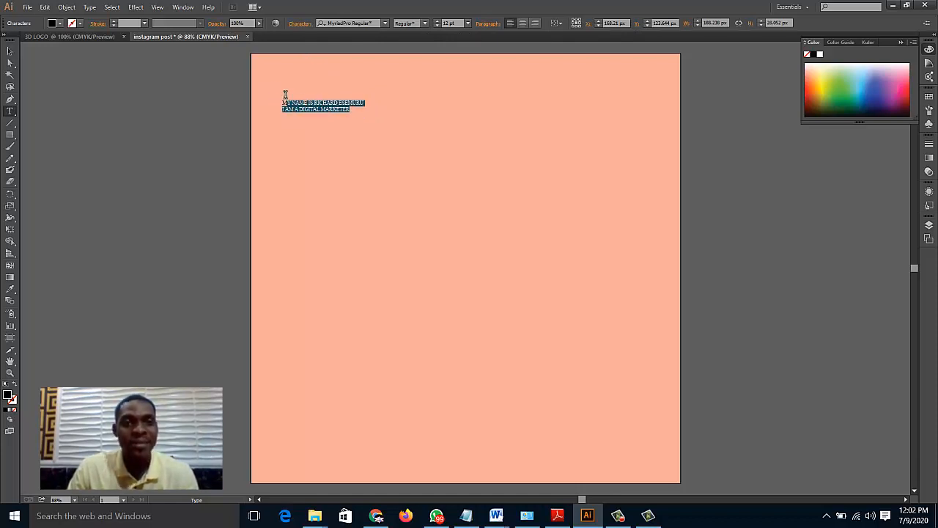
click(468, 22)
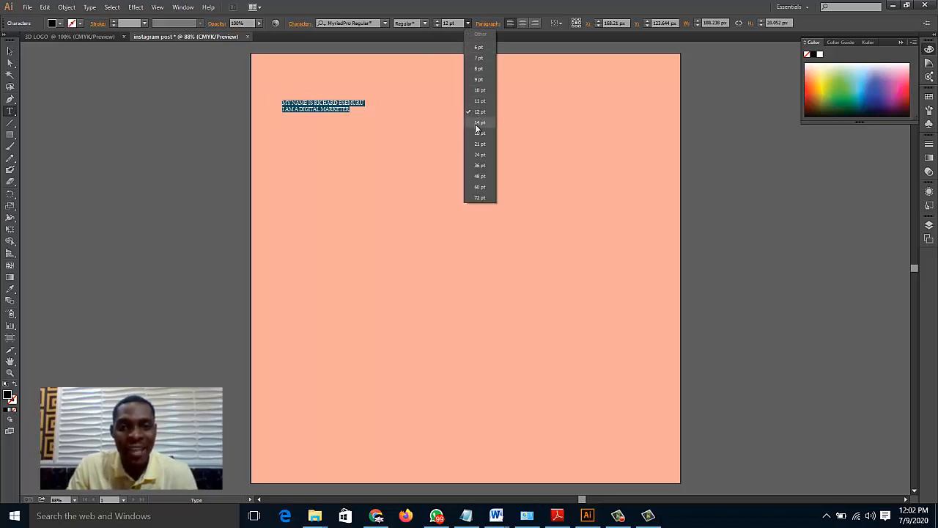
click(480, 154)
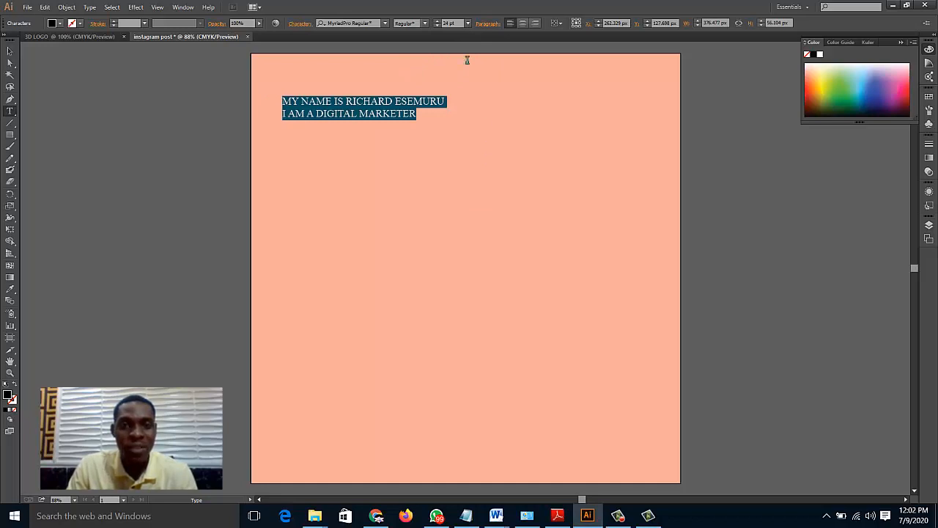
click(468, 22)
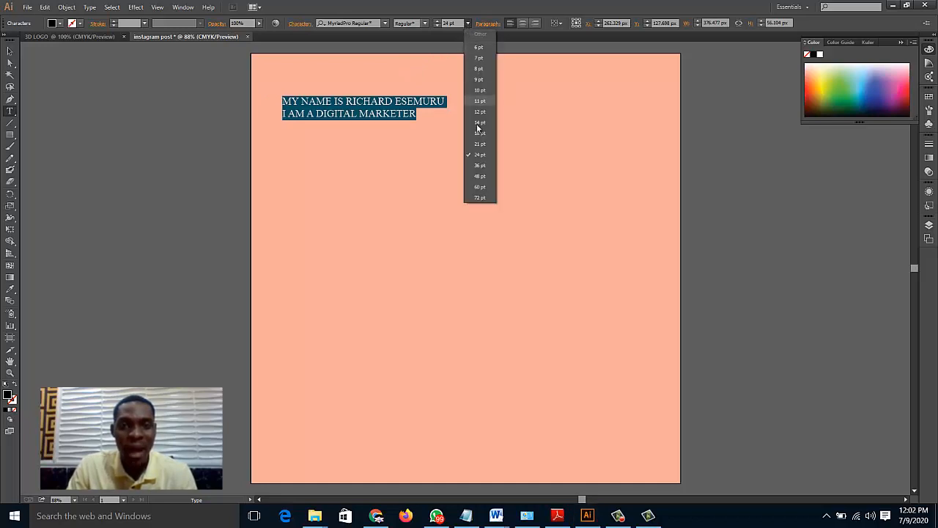
click(479, 165)
click(469, 26)
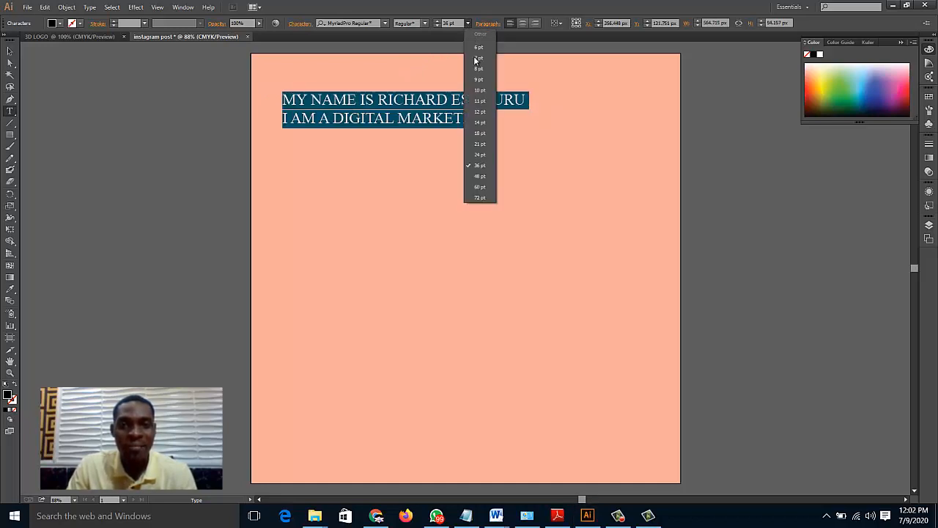
click(481, 200)
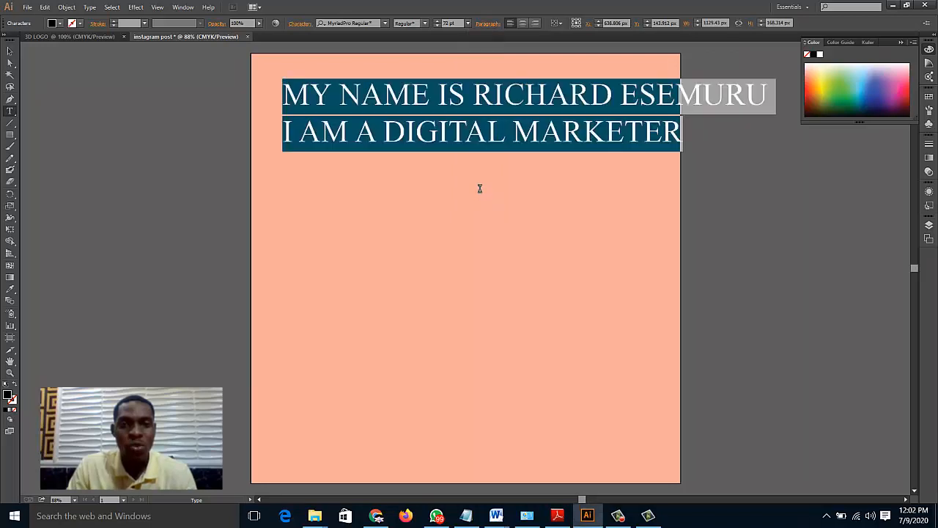
Break the first text line after "MY NAME IS" so the full name starts on its own line
click(486, 96)
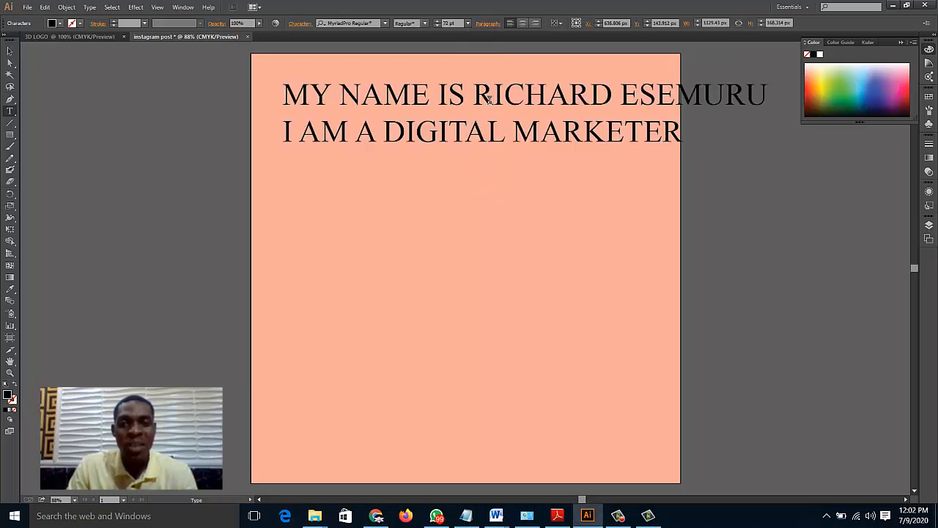
click(474, 97)
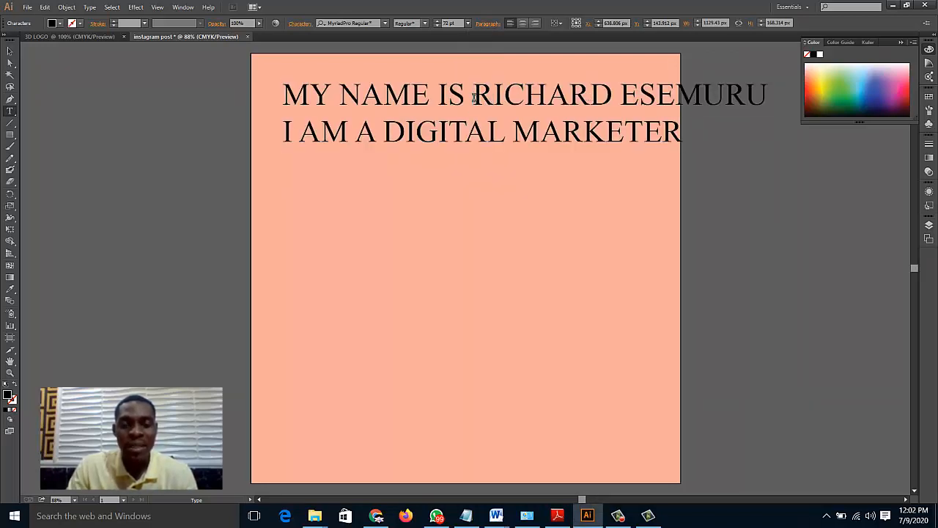
key(Return)
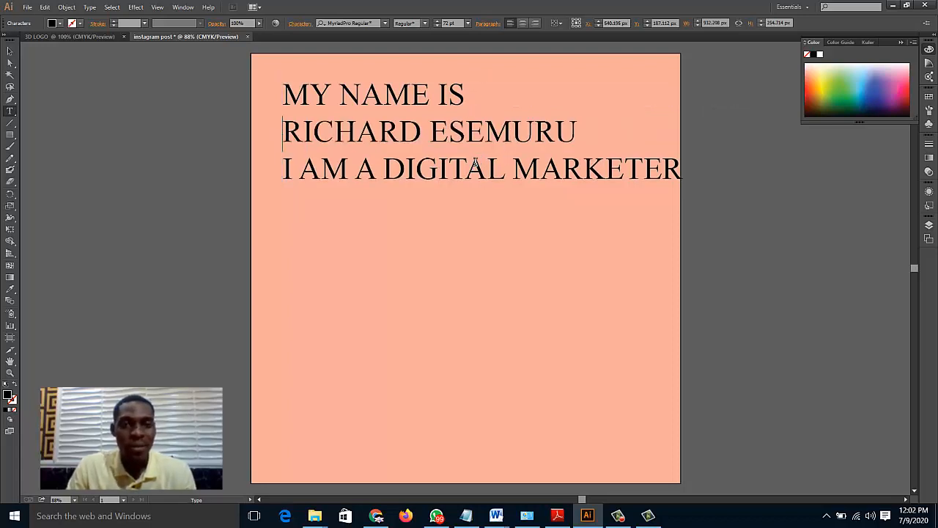
click(475, 137)
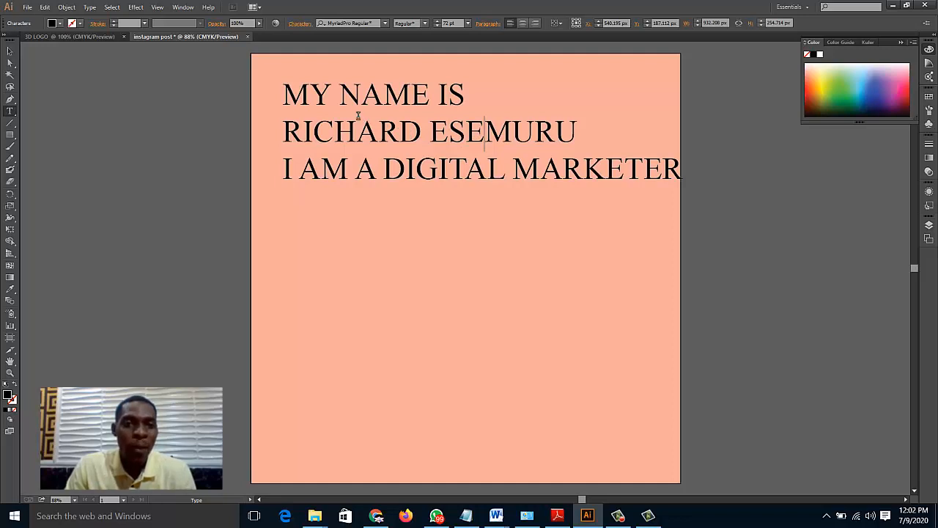
drag(339, 99, 392, 150)
click(391, 148)
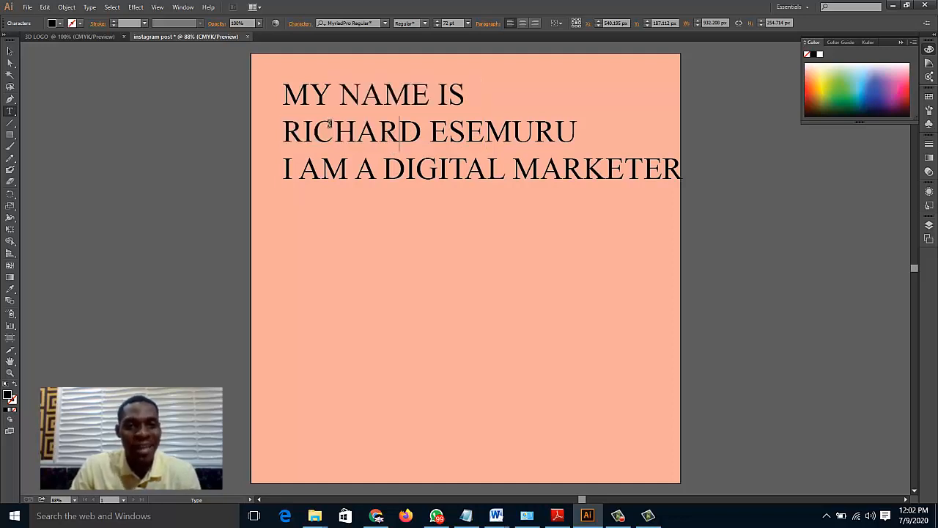
double_click(475, 129)
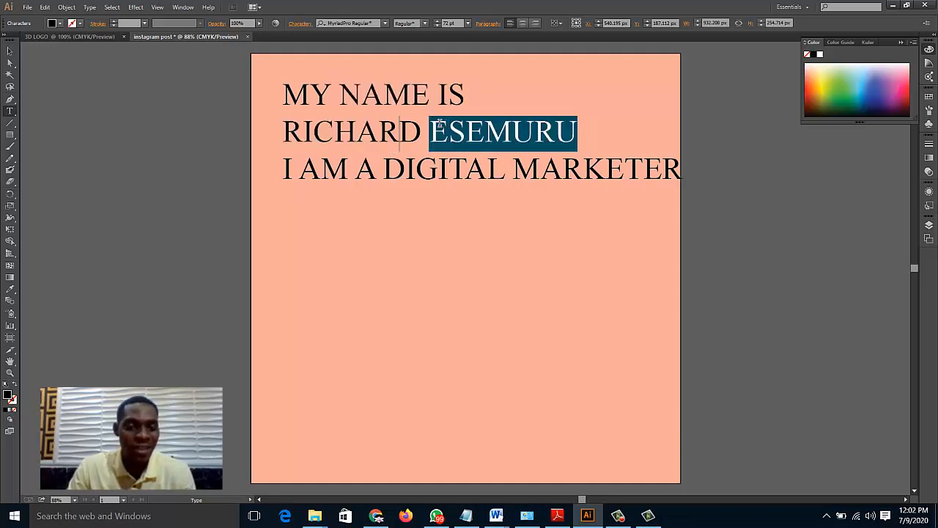
click(425, 132)
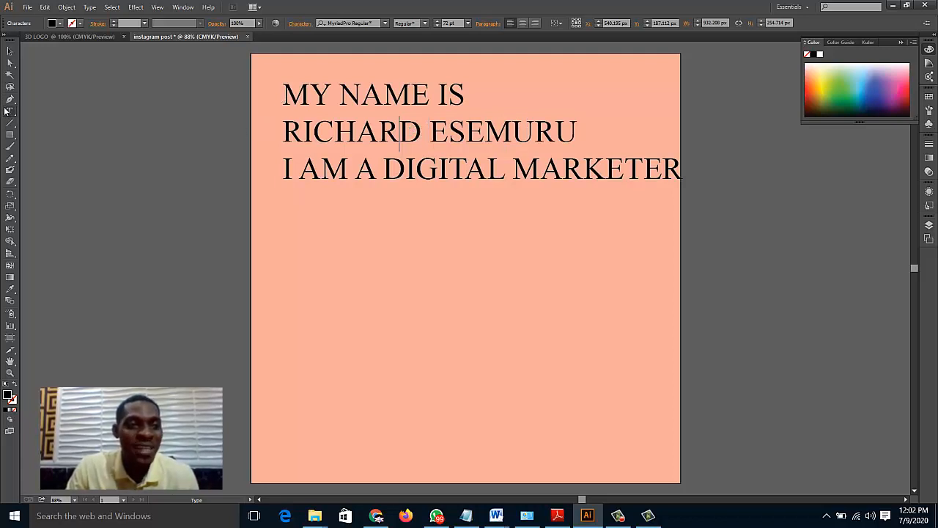
click(9, 53)
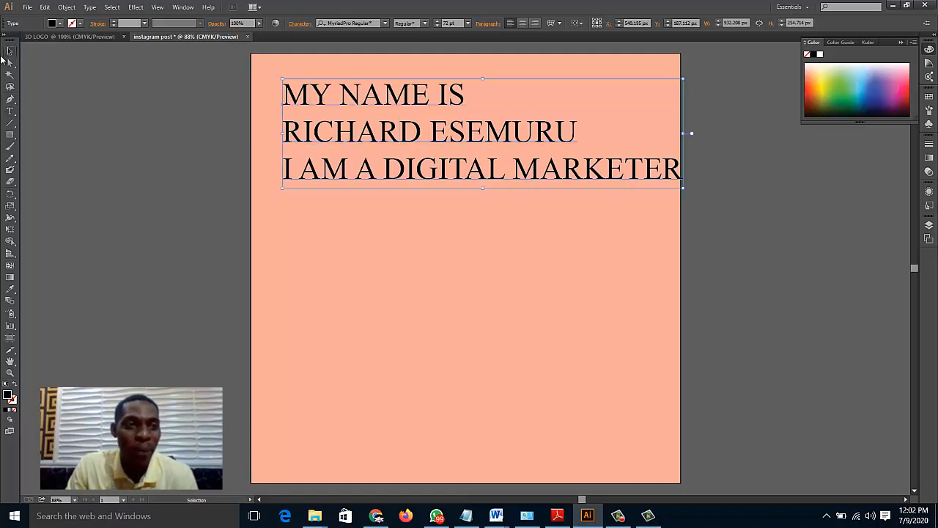
drag(495, 105, 490, 193)
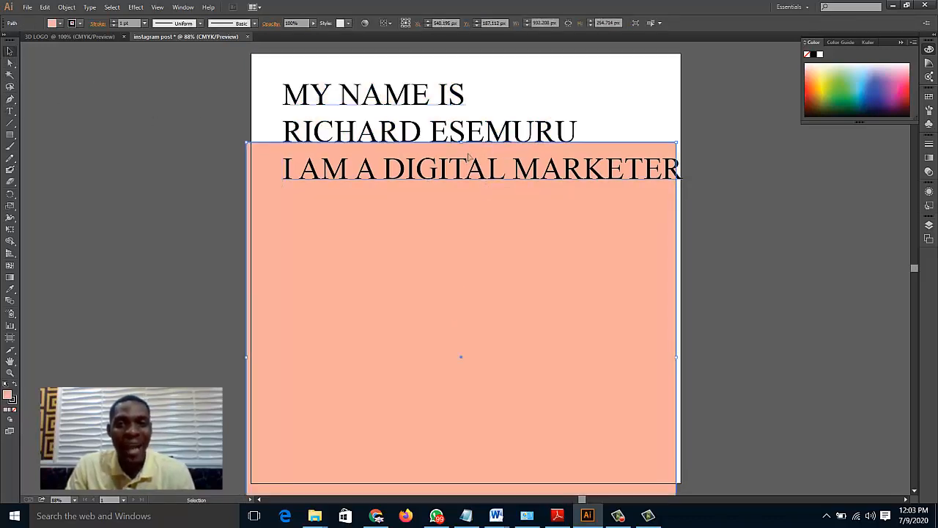
key(ctrl+z)
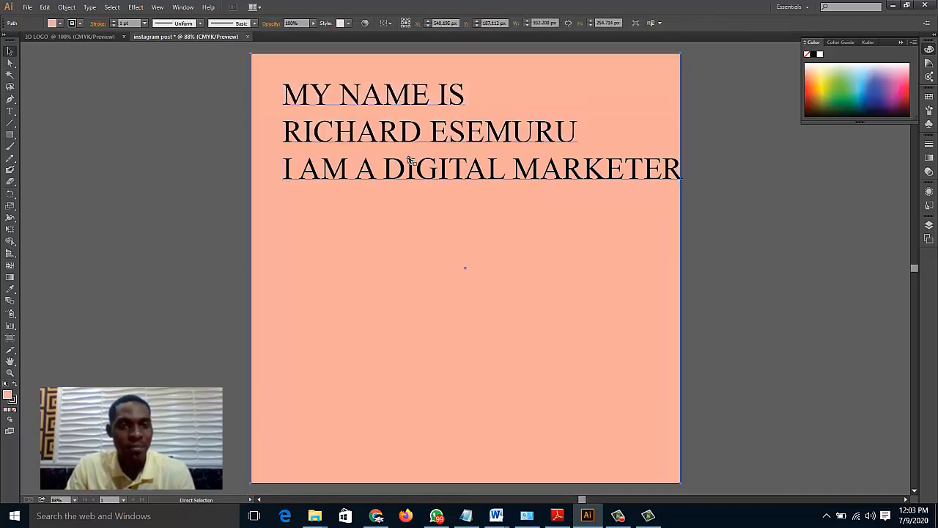
Move the three-line text block to about X 502 px, Y 242 px so it fits within the artboard's width
click(368, 167)
drag(378, 97, 442, 153)
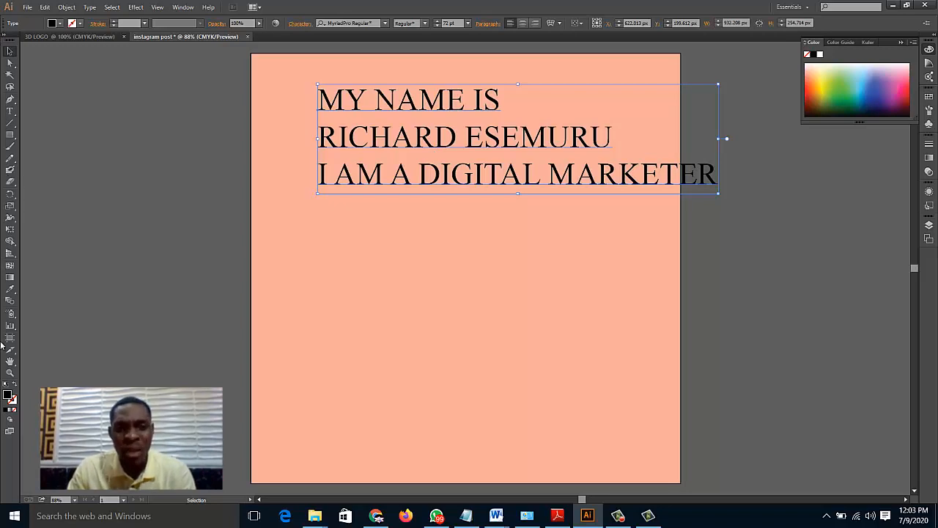
click(10, 111)
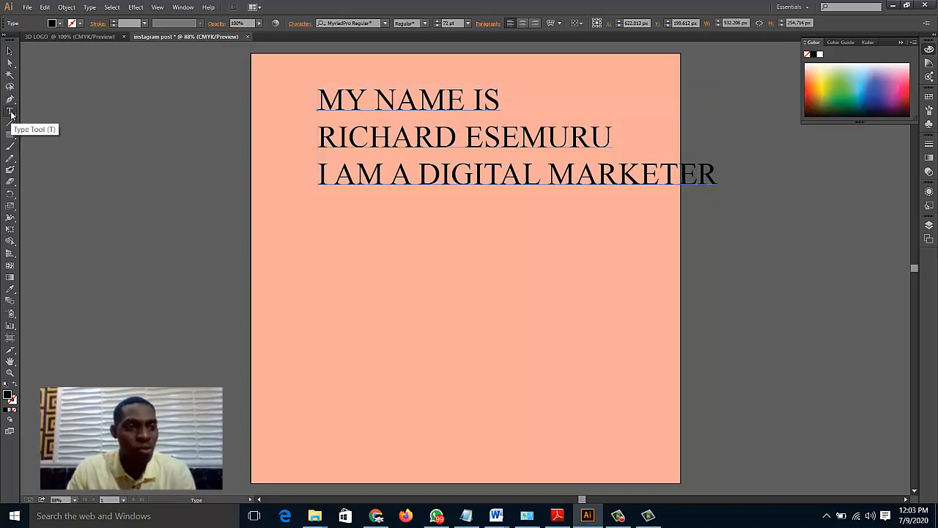
click(9, 51)
drag(429, 147, 399, 164)
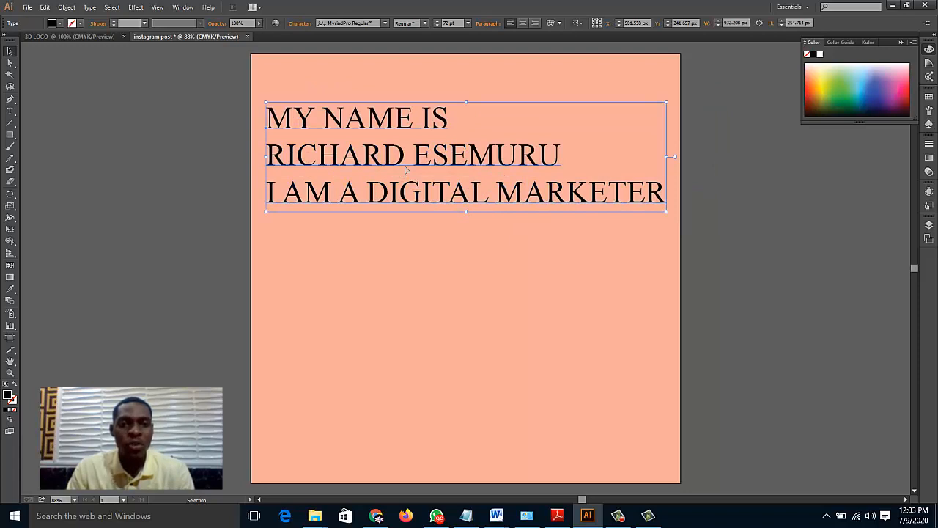
Center-align all three text lines after trying right alignment, and move the block to about X 487 px, Y 420 px on the artboard
triple_click(405, 169)
key(ctrl+a)
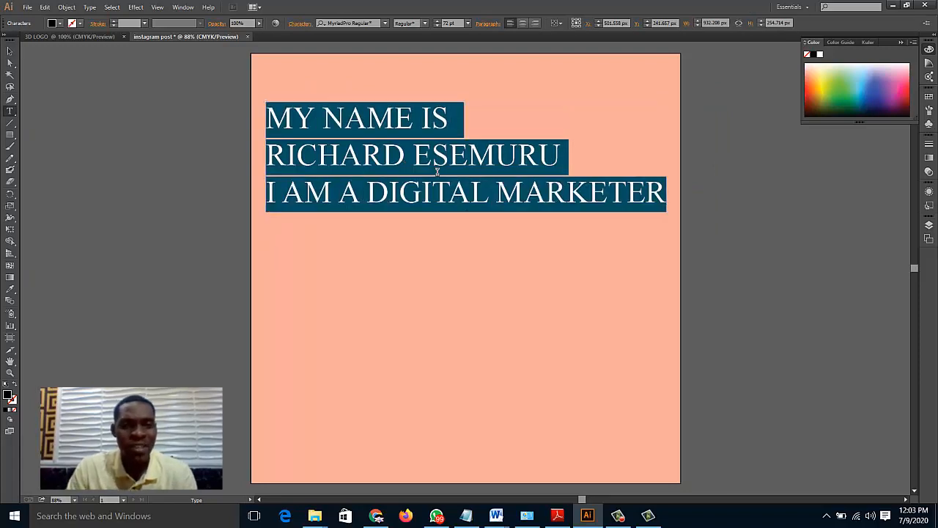
click(432, 170)
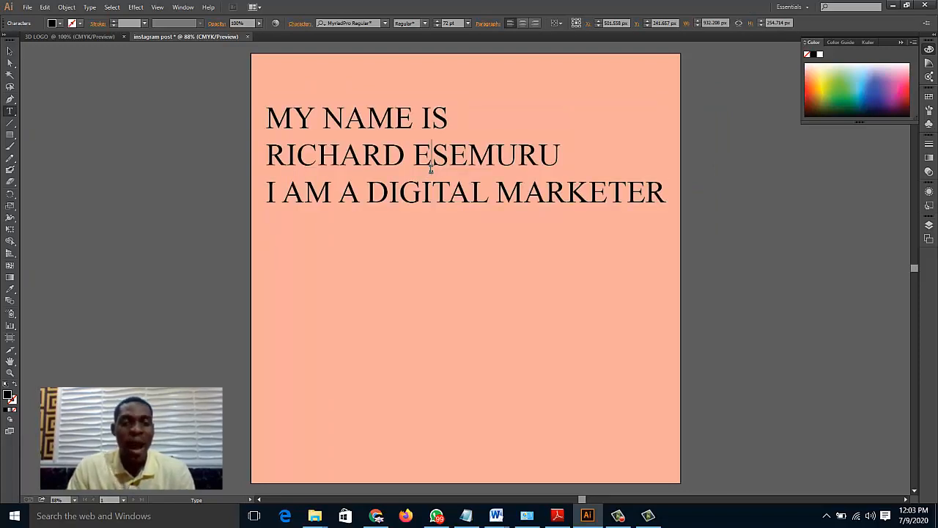
click(334, 153)
key(ctrl+a)
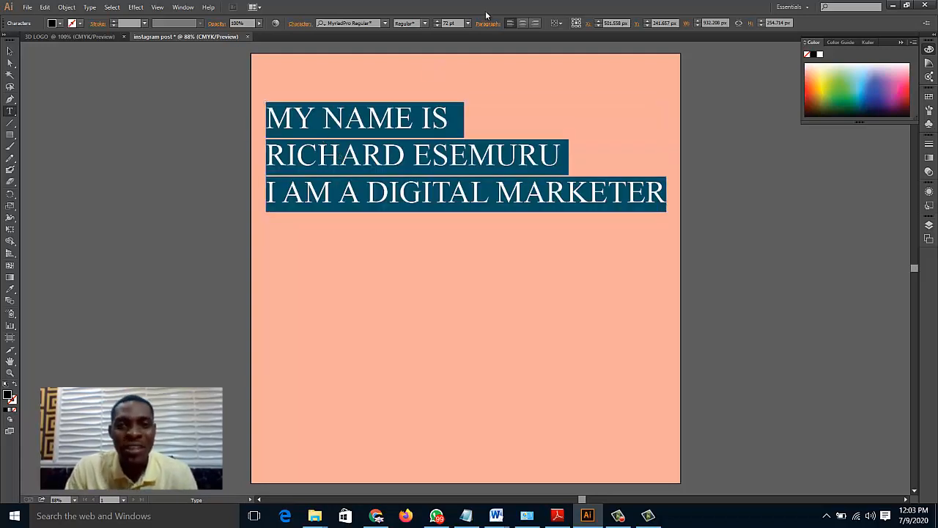
click(527, 27)
click(535, 26)
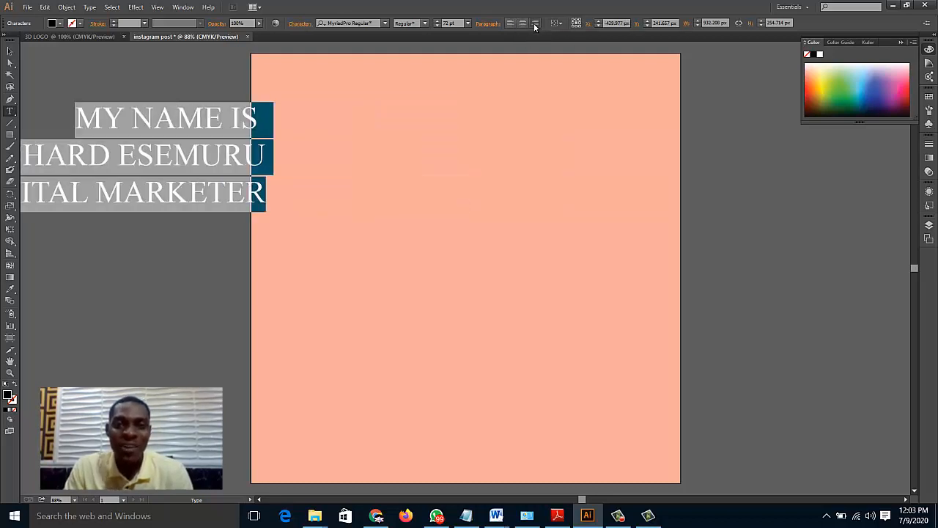
click(523, 25)
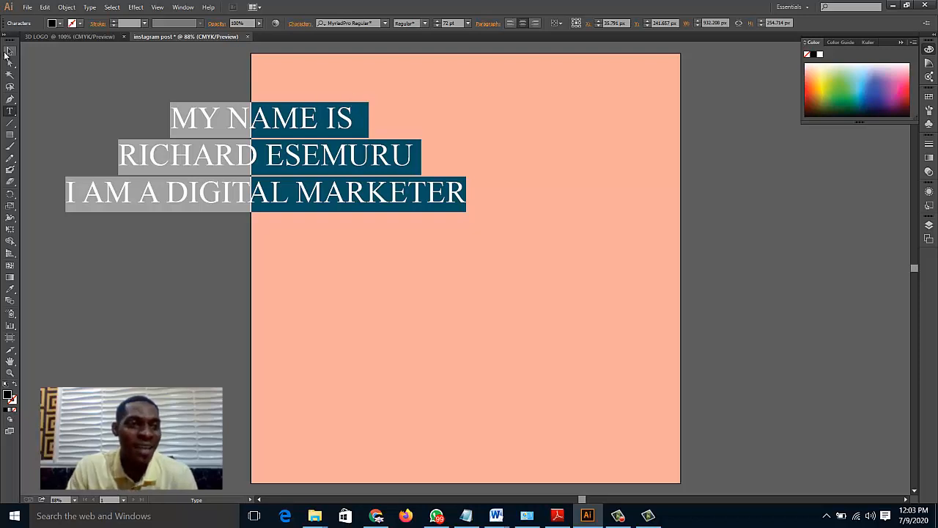
click(7, 53)
drag(329, 141, 512, 211)
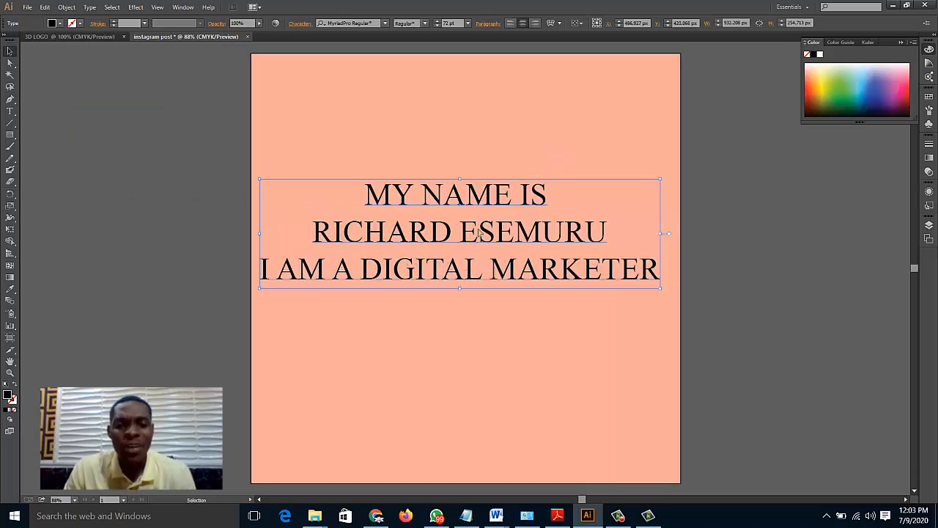
Try the Ravie font on all three lines of text
double_click(478, 233)
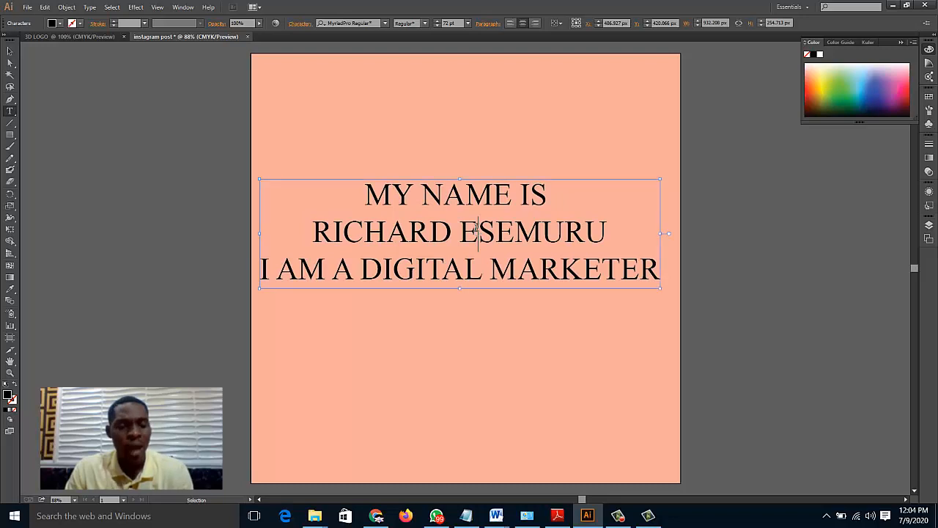
double_click(478, 232)
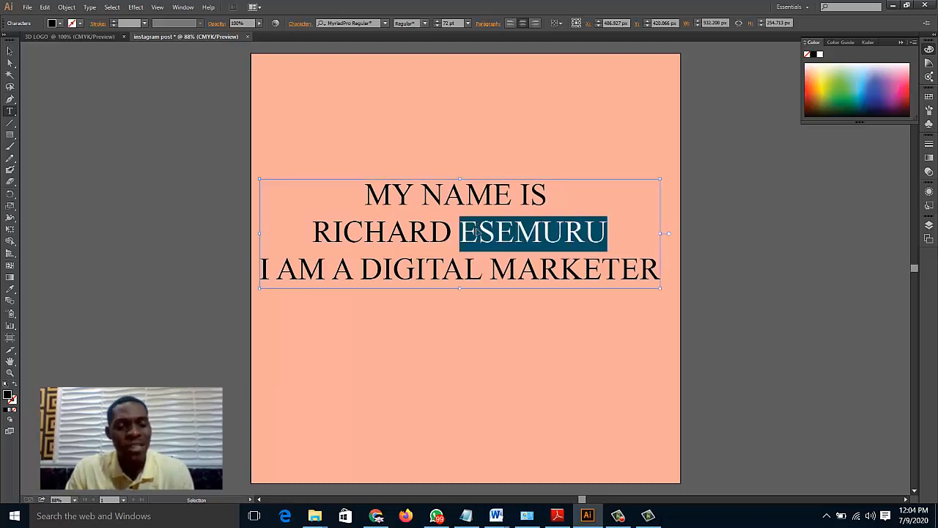
key(ctrl+a)
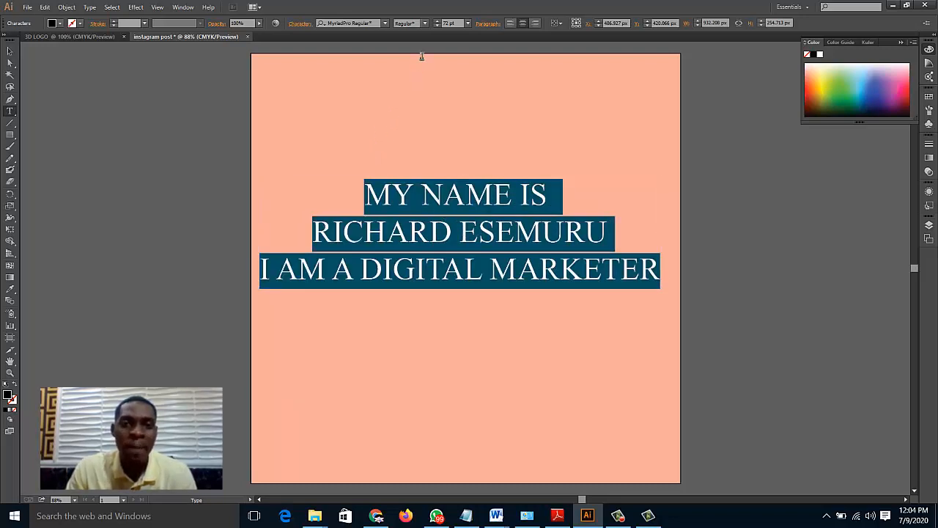
click(382, 25)
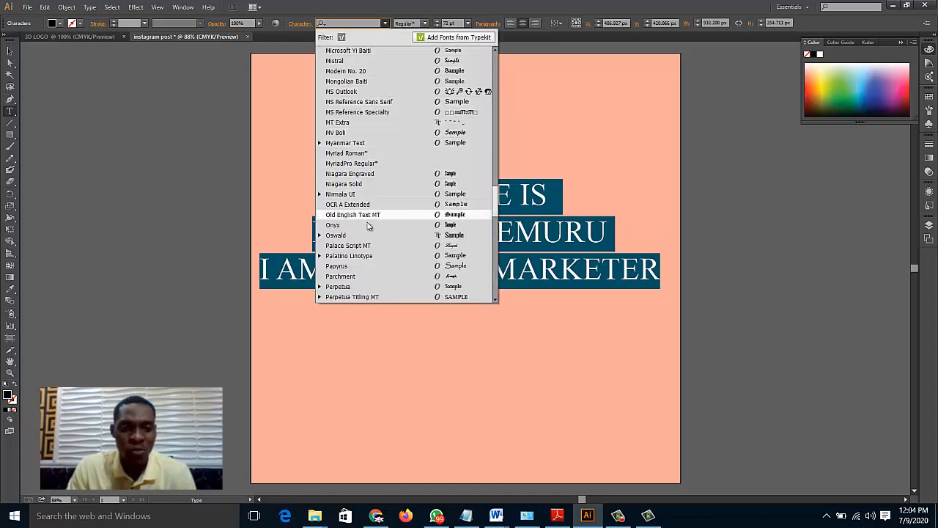
scroll(370, 216, down, 4)
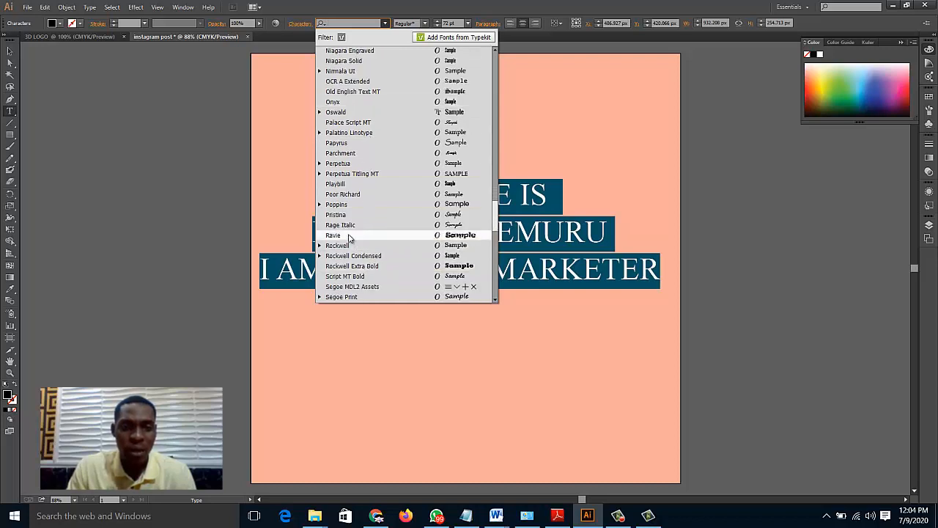
click(337, 236)
click(432, 223)
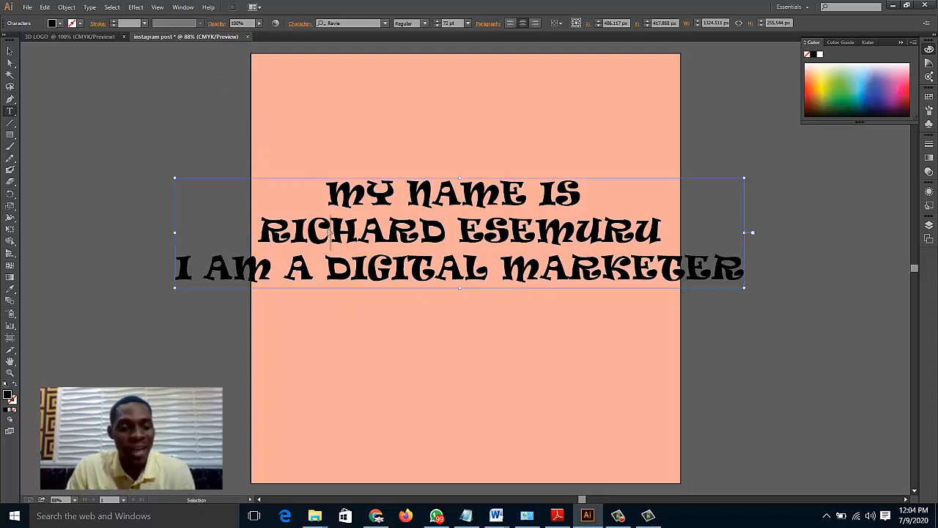
Change all three lines of text to the Papyrus font and select the entire text again
key(ctrl+a)
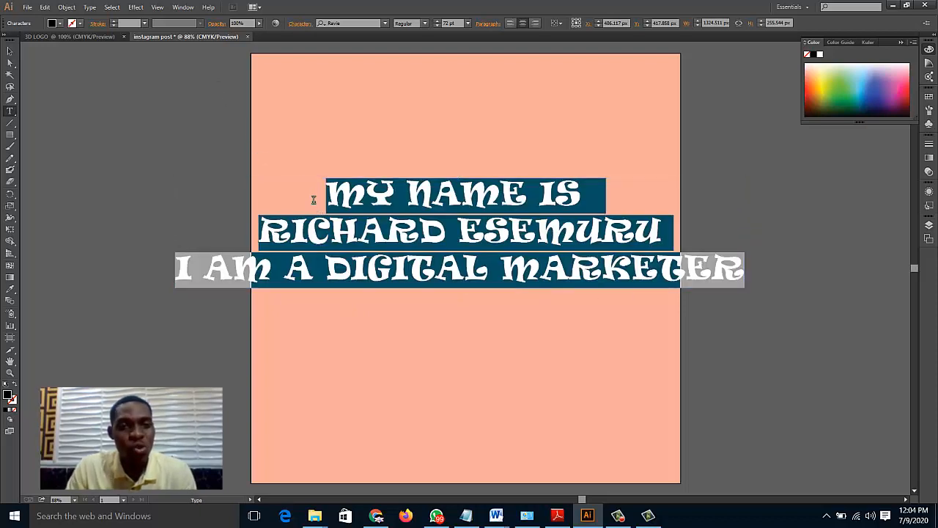
click(384, 23)
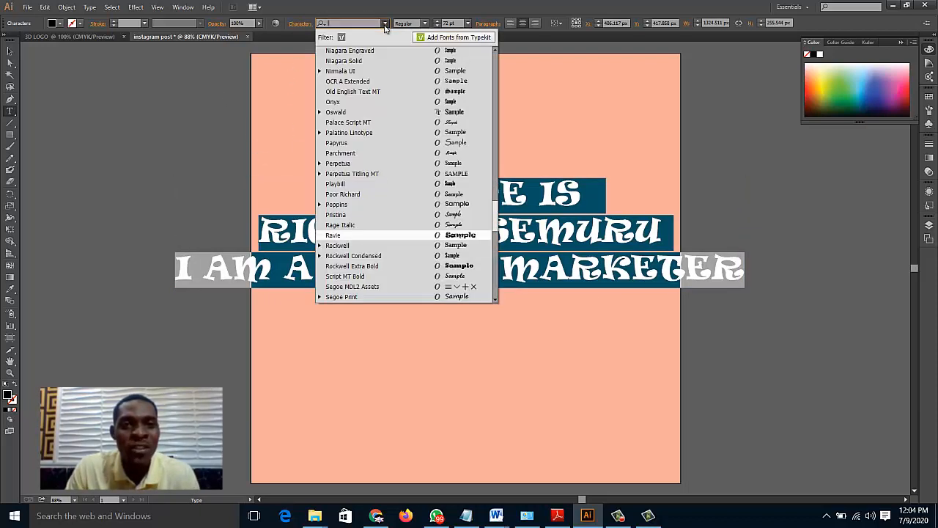
click(356, 142)
click(375, 195)
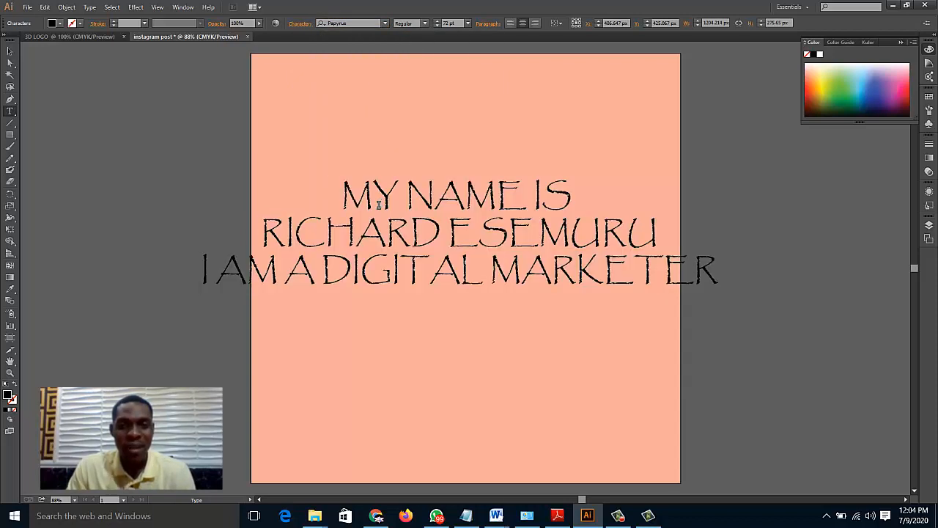
double_click(374, 280)
key(ctrl+a)
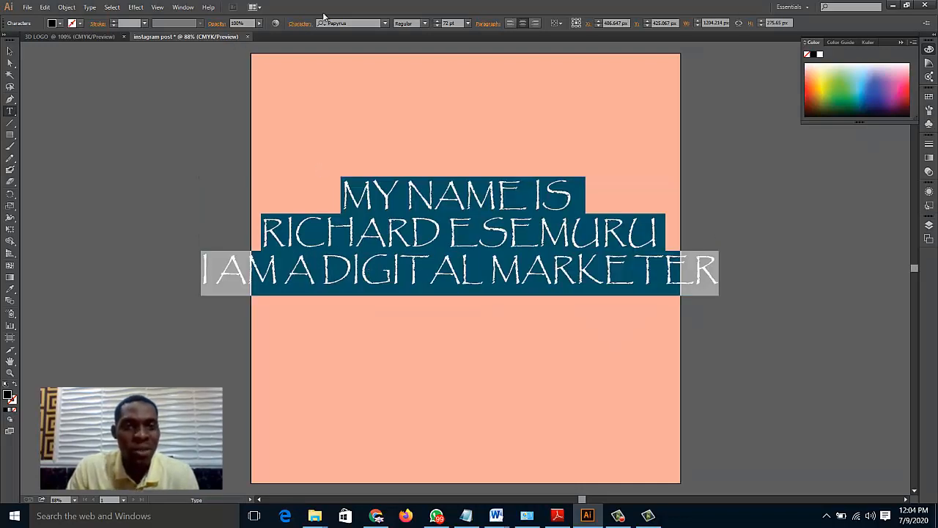
Change all three lines of text to the Perpetua Titling MT font
click(384, 25)
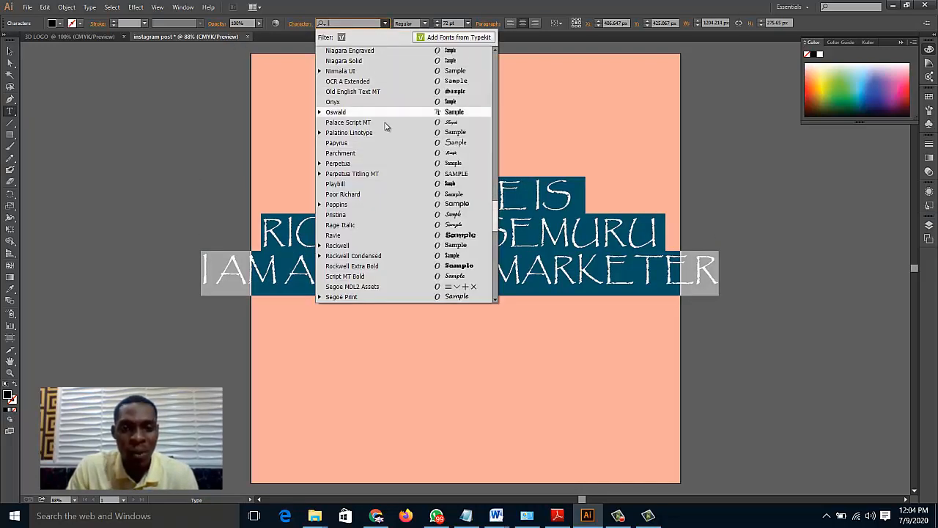
click(381, 174)
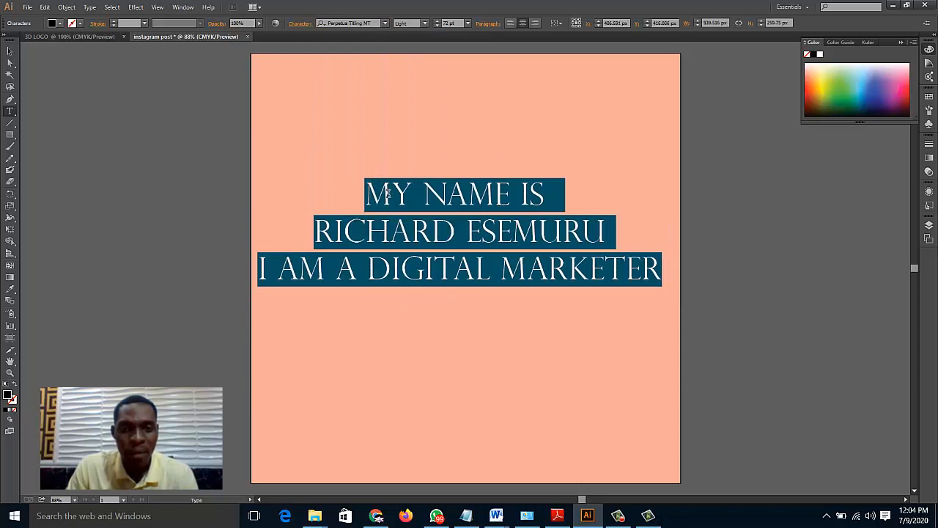
click(412, 195)
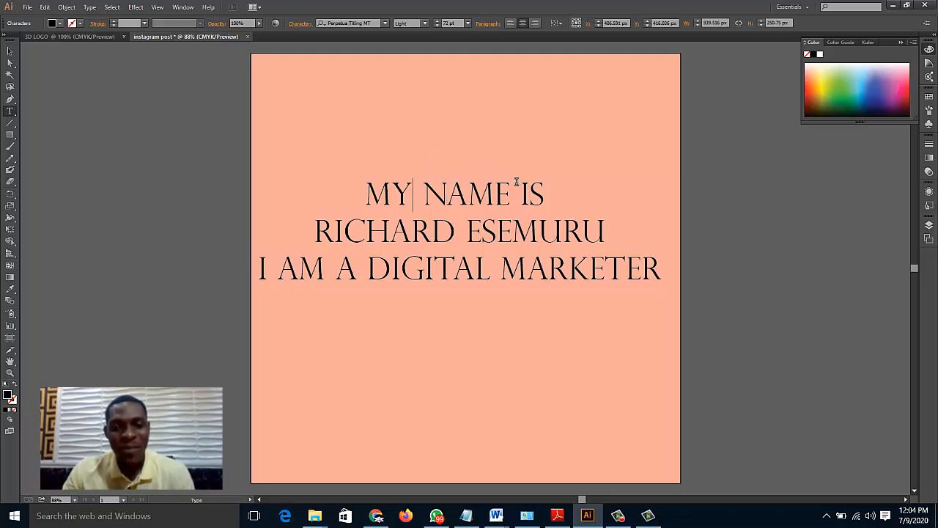
Try a pale yellow fill color on all three lines of text
key(Escape)
double_click(445, 195)
key(ctrl+a)
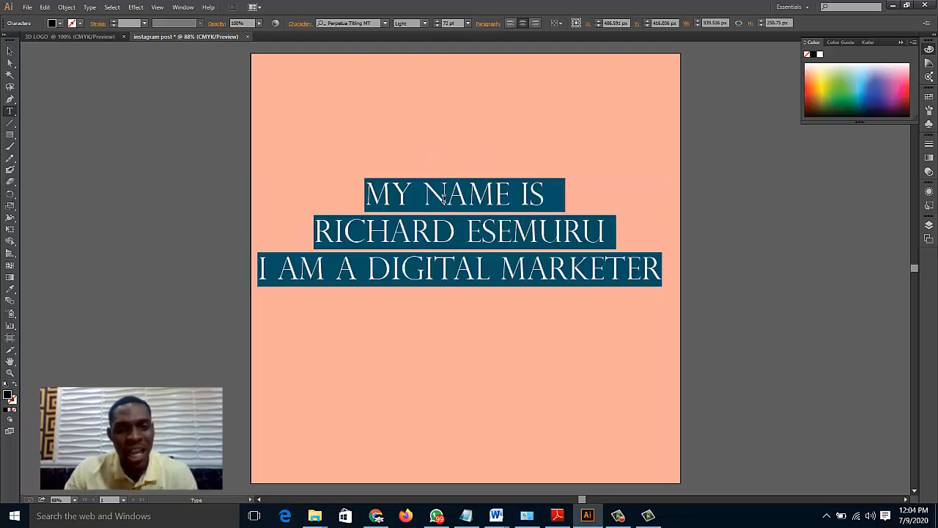
click(824, 67)
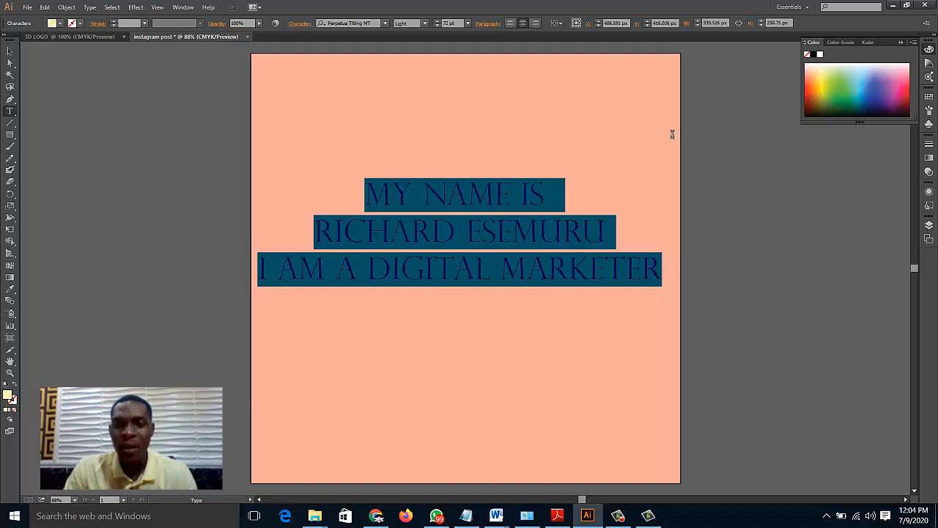
click(553, 247)
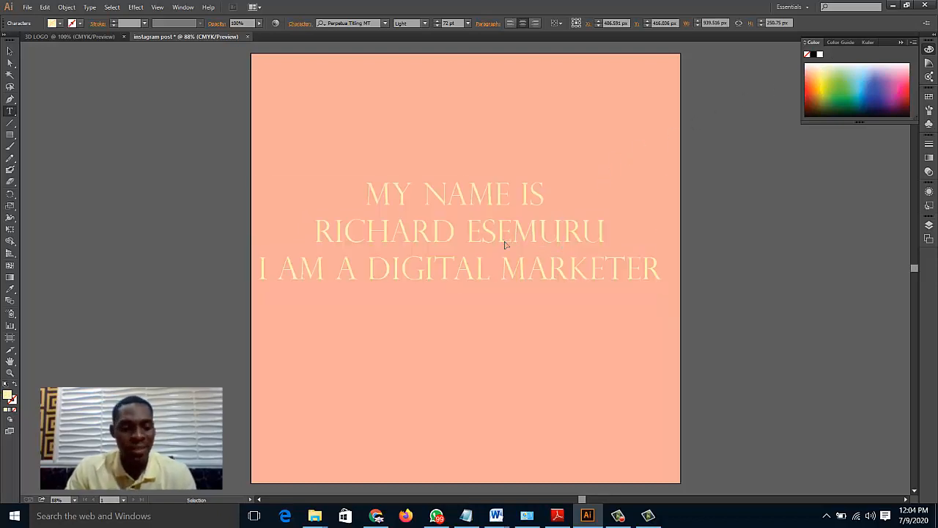
Fill all three lines of text with a very dark navy blue
key(ctrl+a)
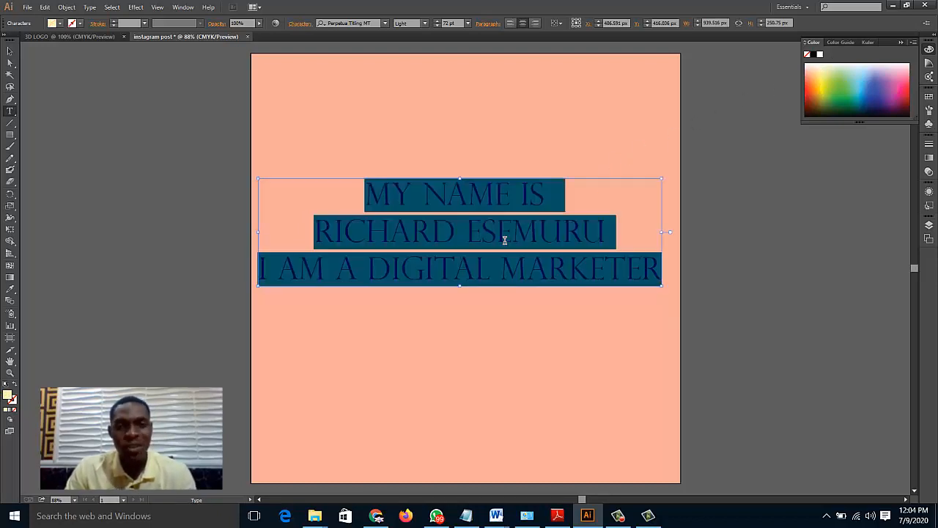
click(879, 107)
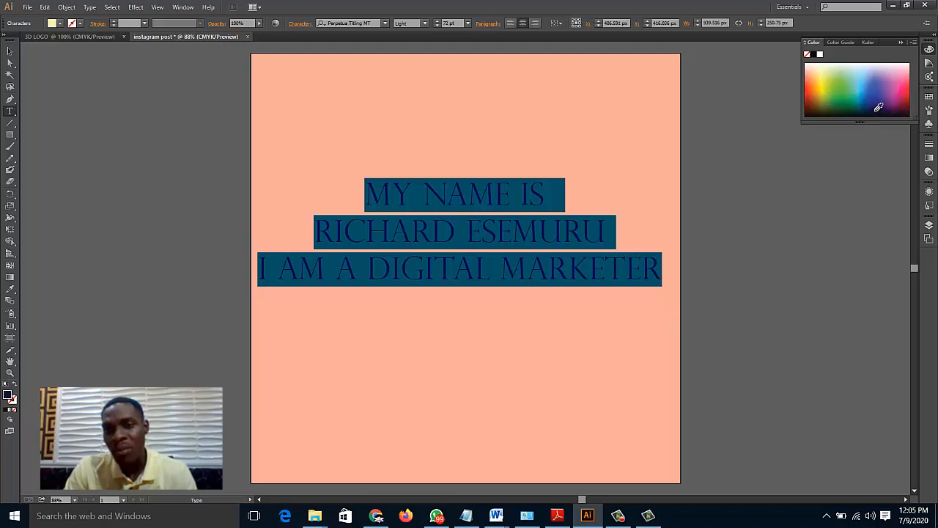
click(566, 226)
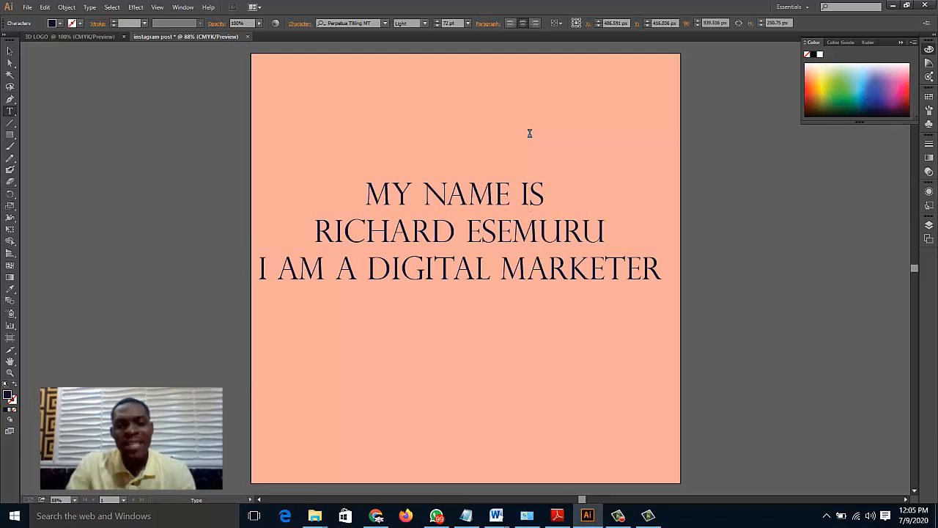
Try a font size of 100 pt on all three lines of text
key(ctrl+a)
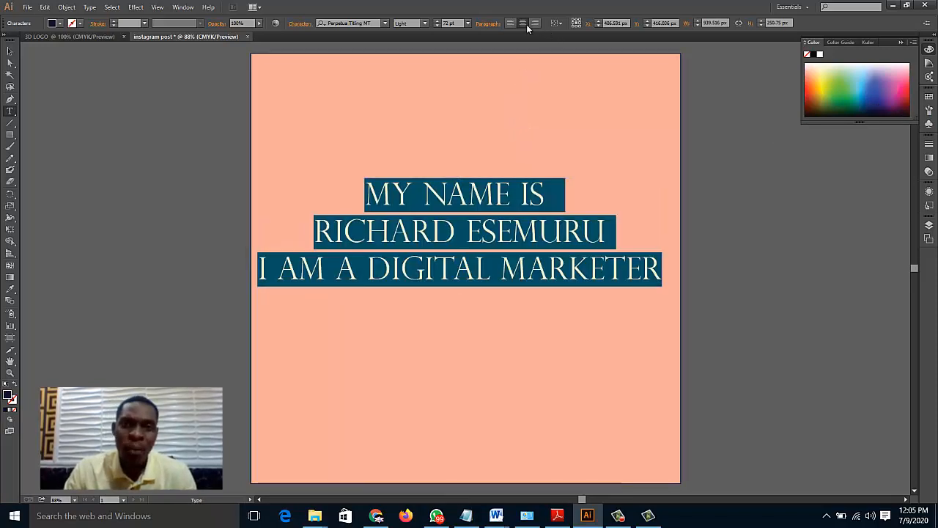
click(468, 22)
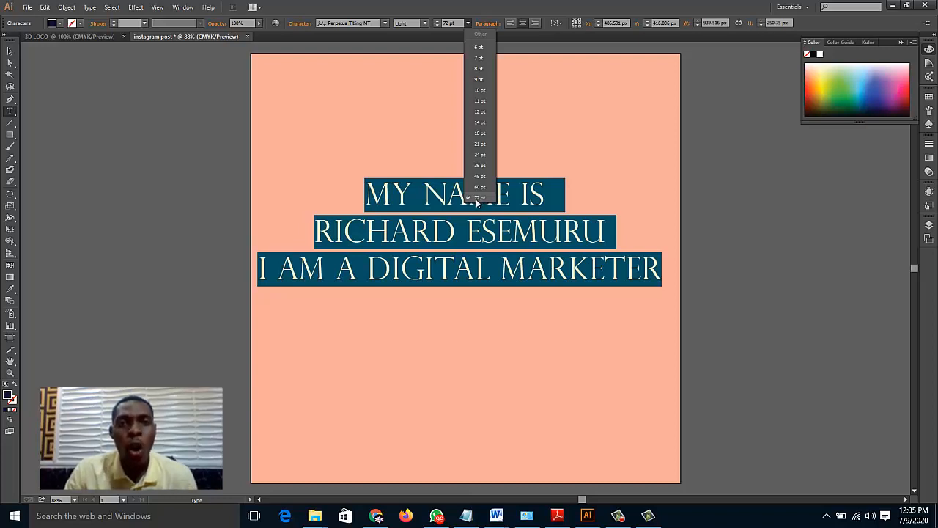
click(446, 24)
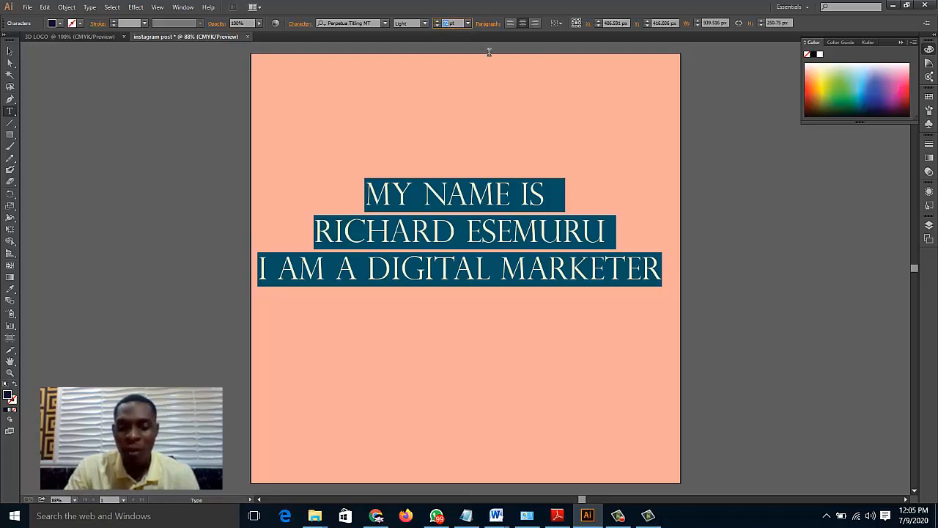
key(BackSpace)
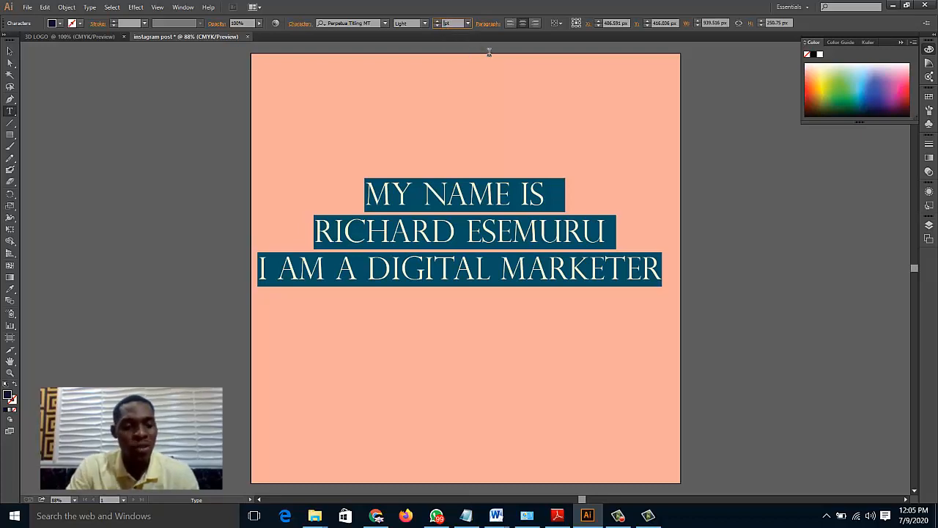
text(100)
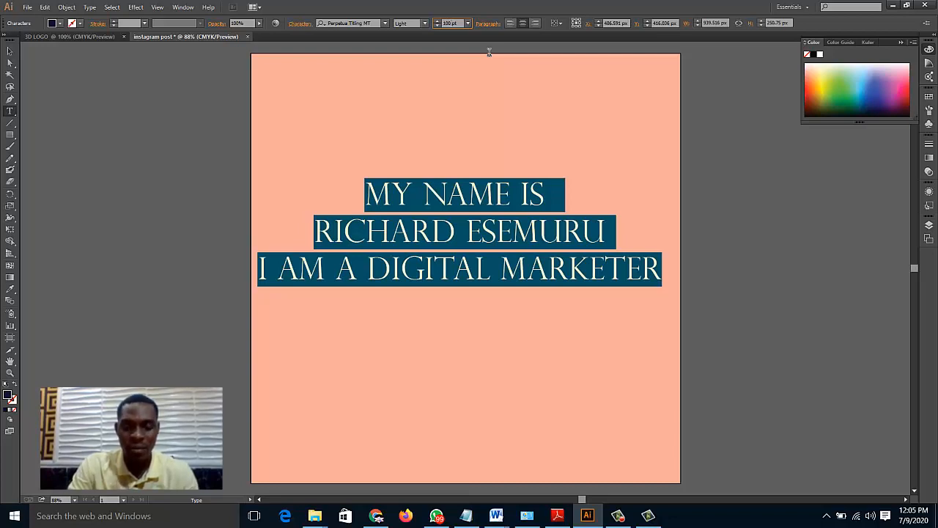
key(Return)
click(475, 258)
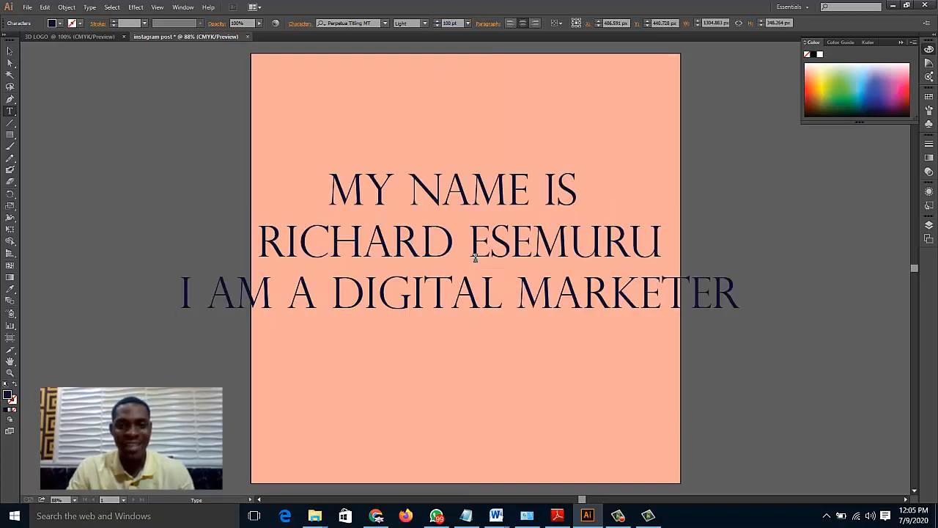
Undo the last font size change and deselect the text
click(468, 23)
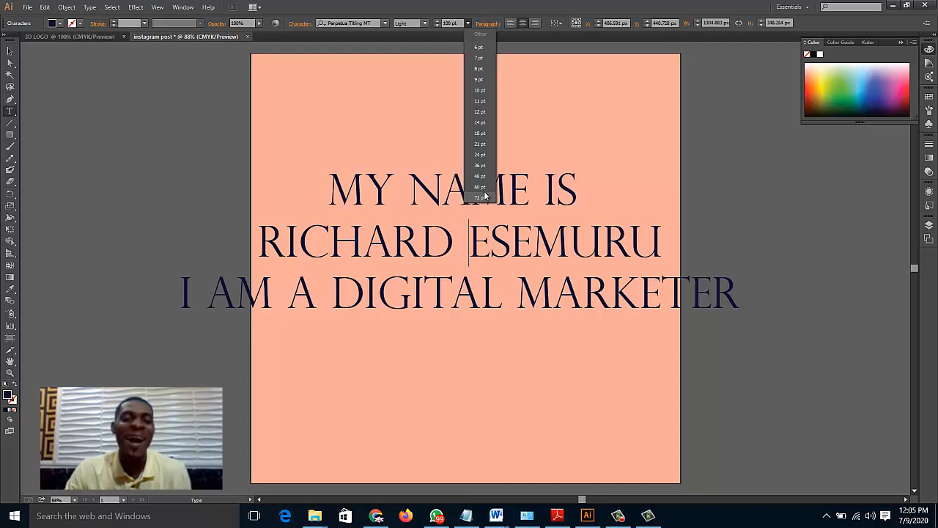
click(509, 237)
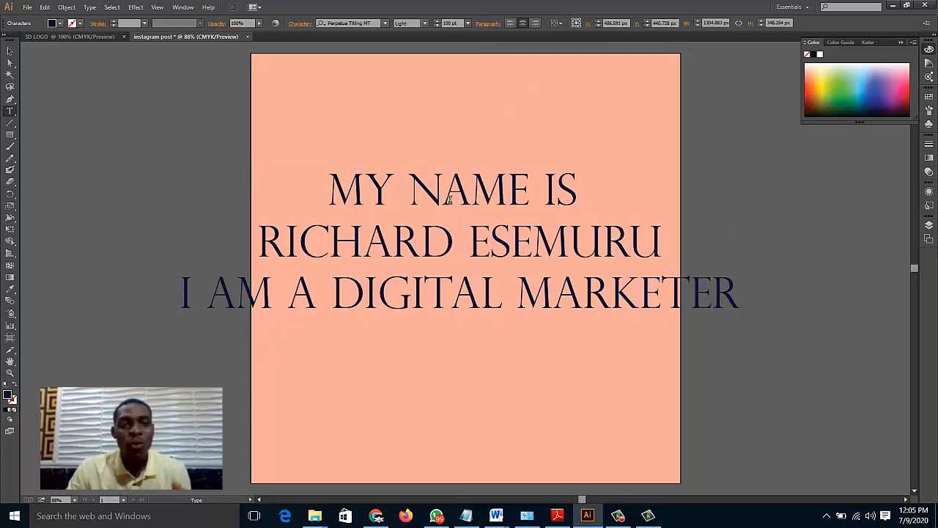
key(Escape)
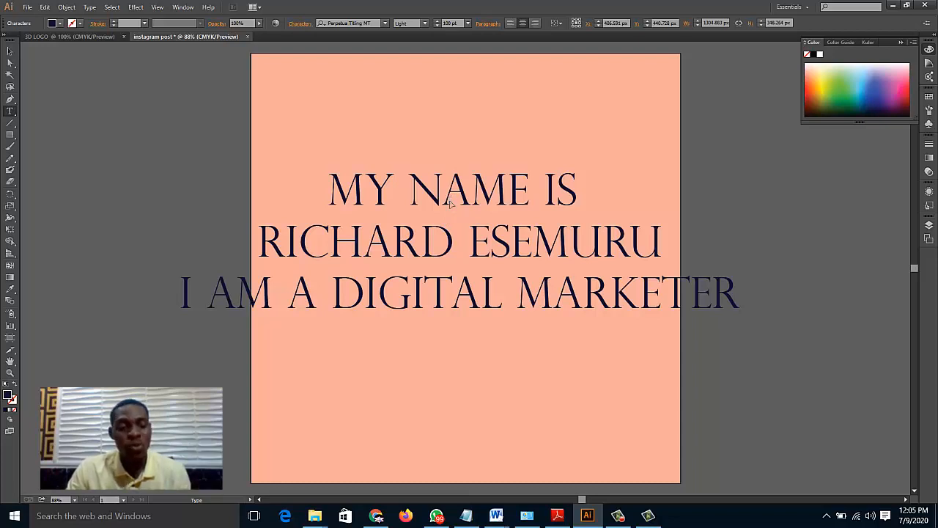
key(ctrl+z)
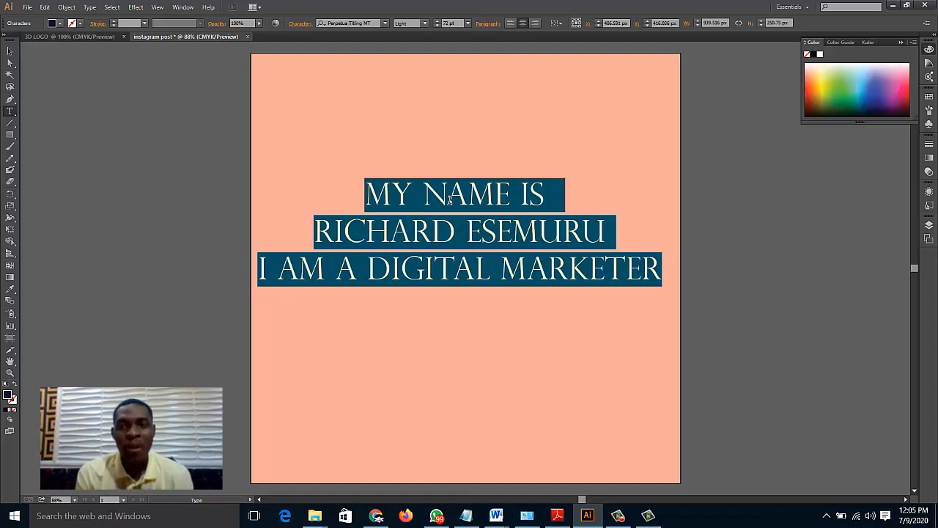
click(475, 199)
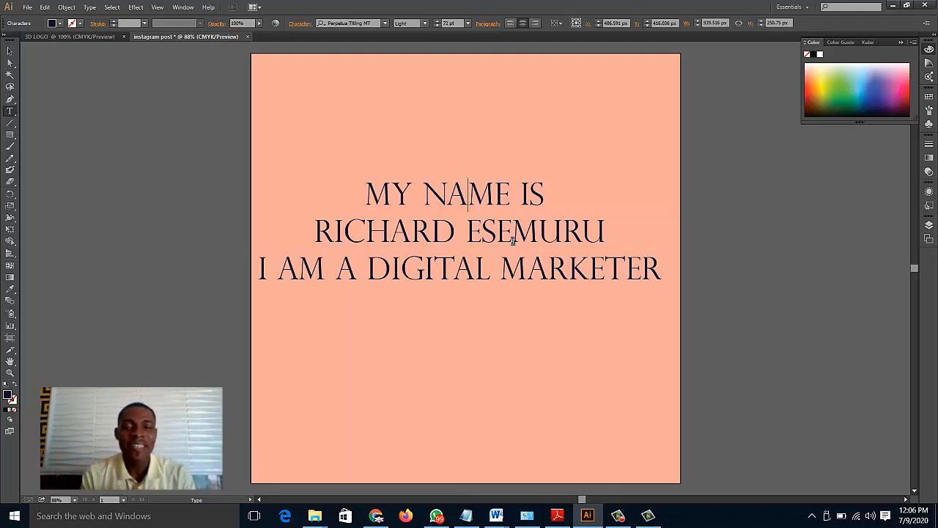
click(547, 213)
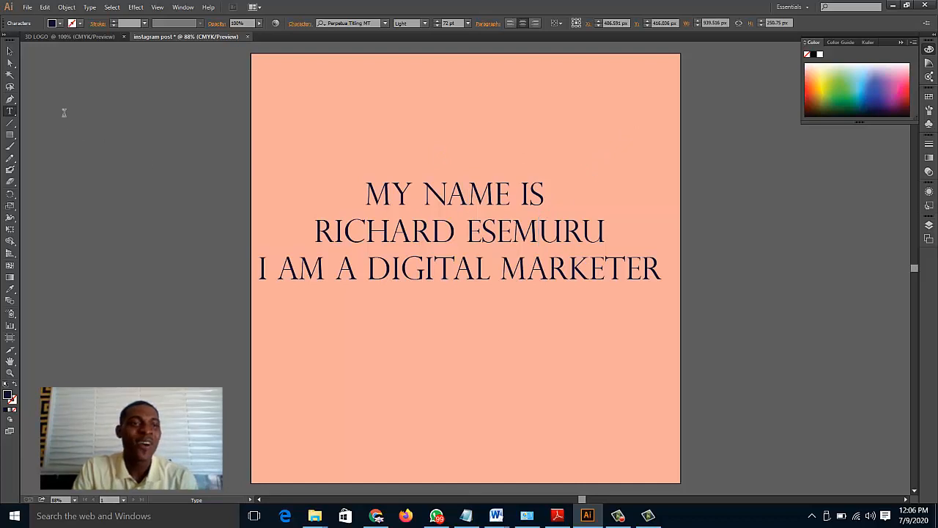
Try to save the document to the Desktop as an Adobe Illustrator file named "instagram post"
click(26, 7)
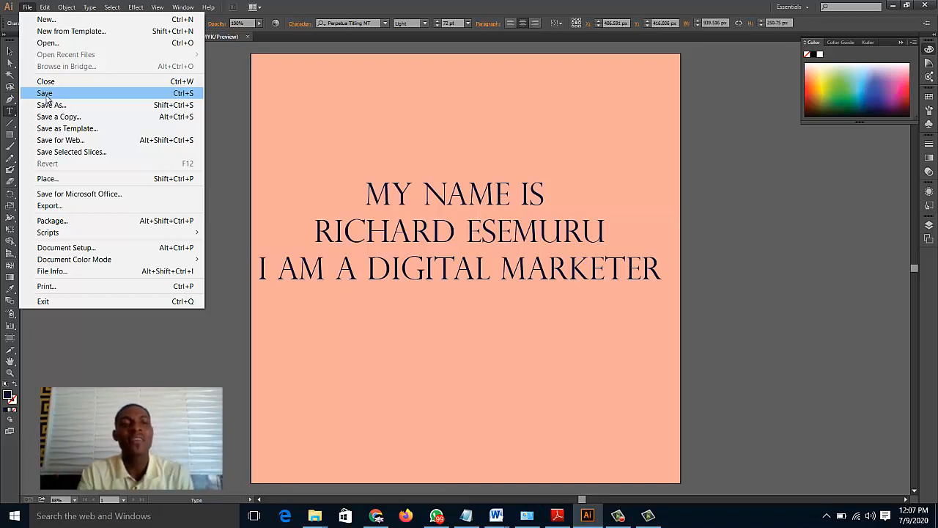
click(45, 93)
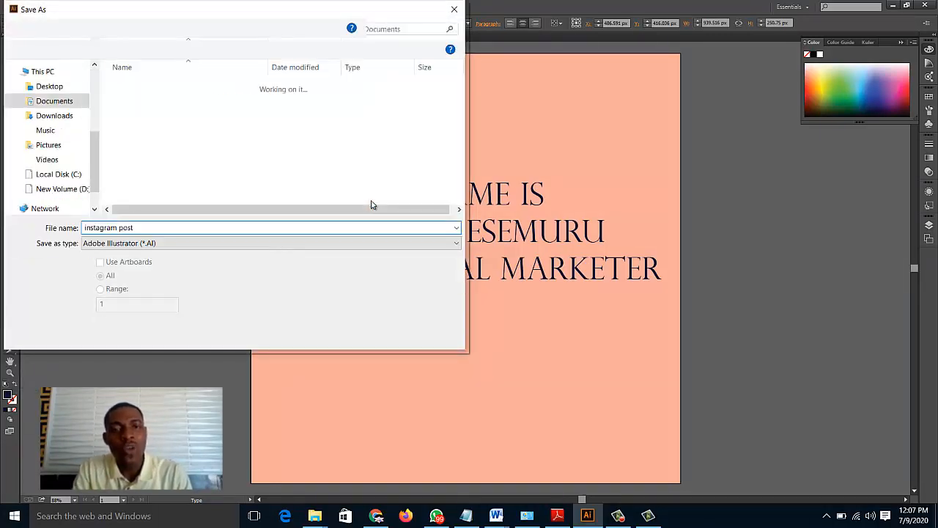
click(49, 86)
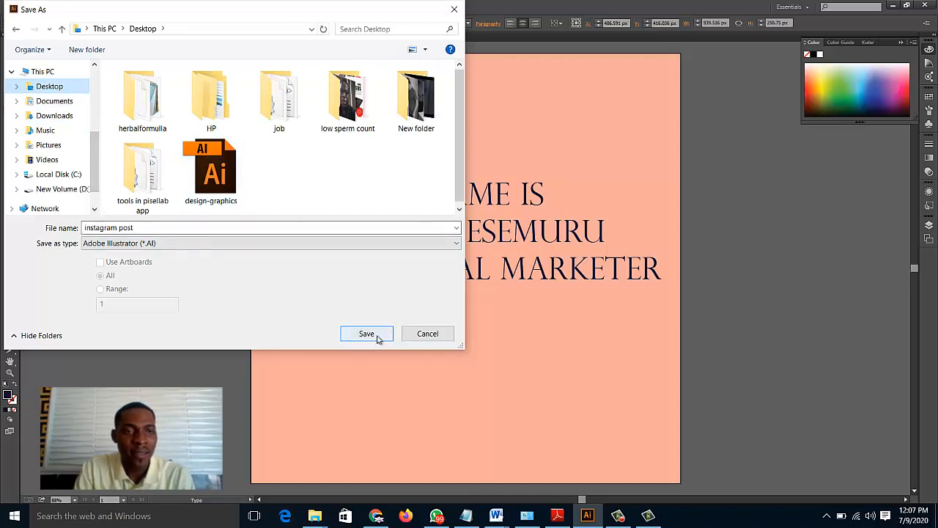
click(366, 334)
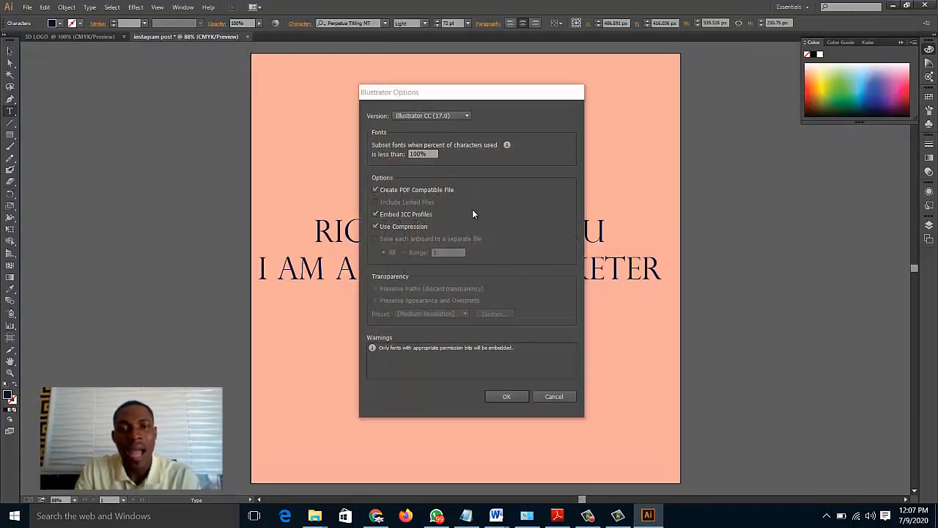
click(548, 398)
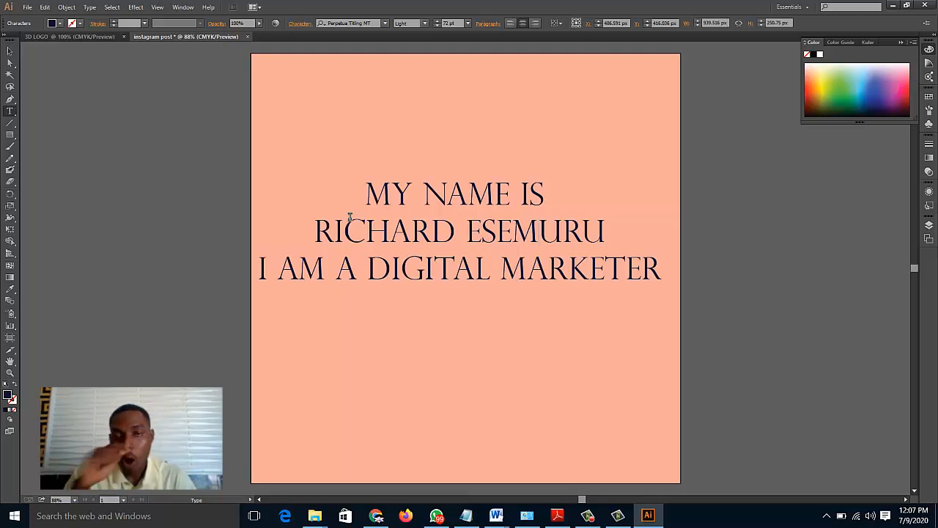
Start a Save for Web export of the post and set its file format to JPEG
click(22, 8)
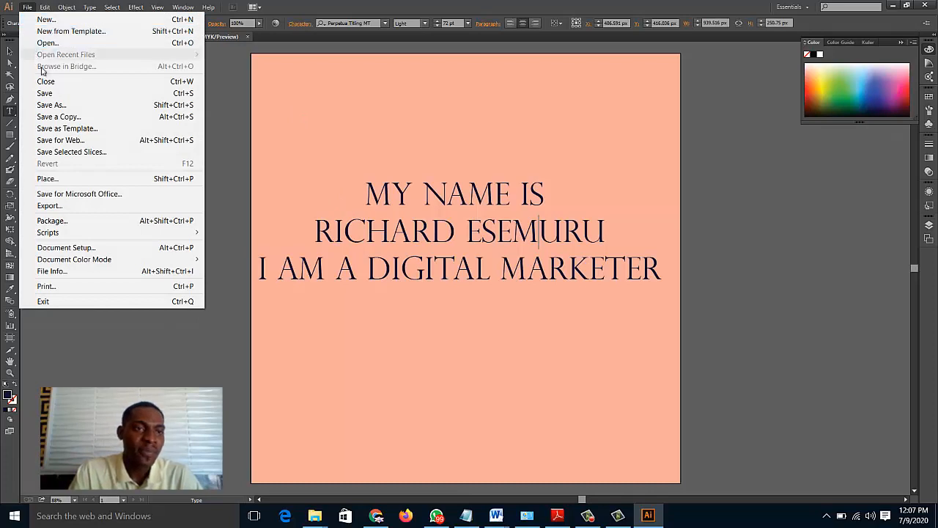
click(68, 142)
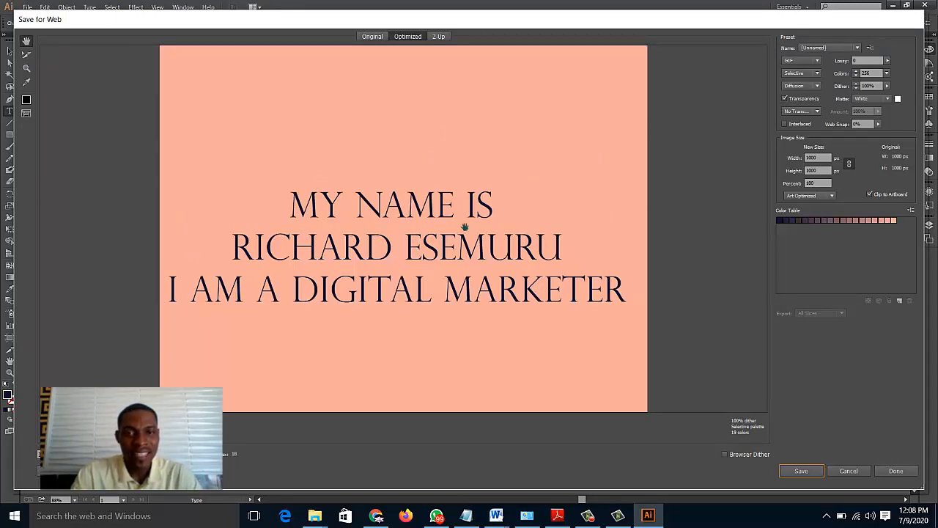
click(813, 63)
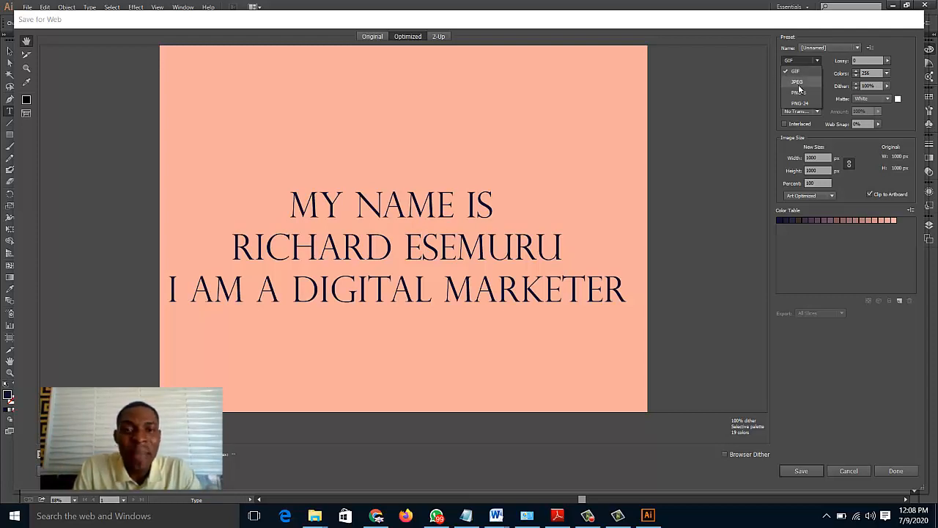
click(799, 82)
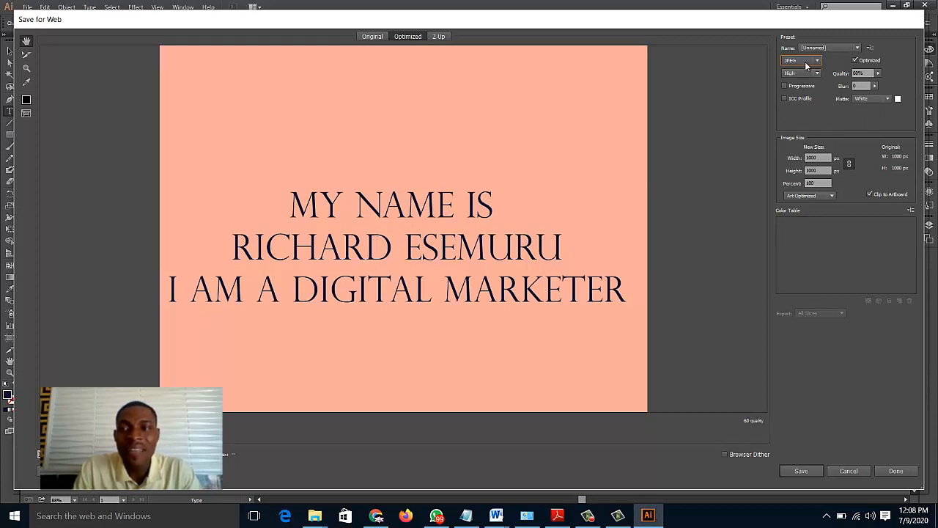
click(812, 73)
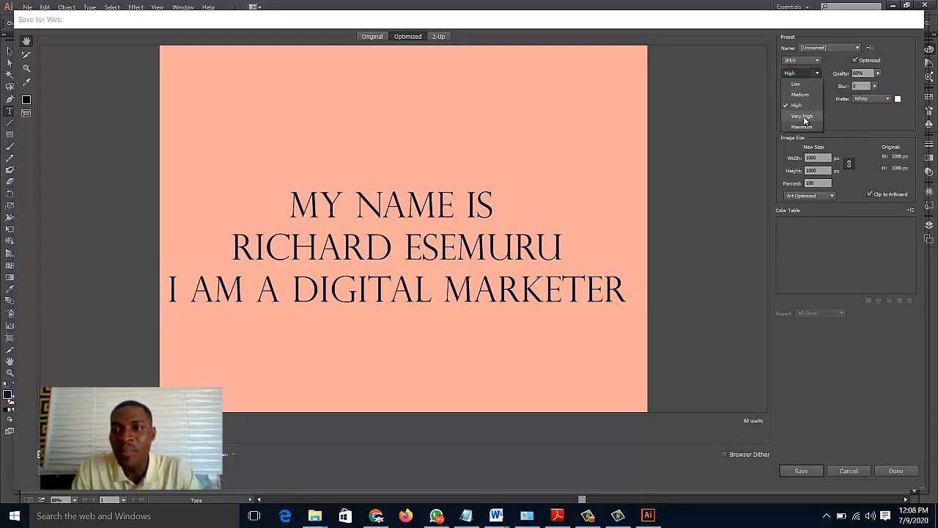
click(832, 74)
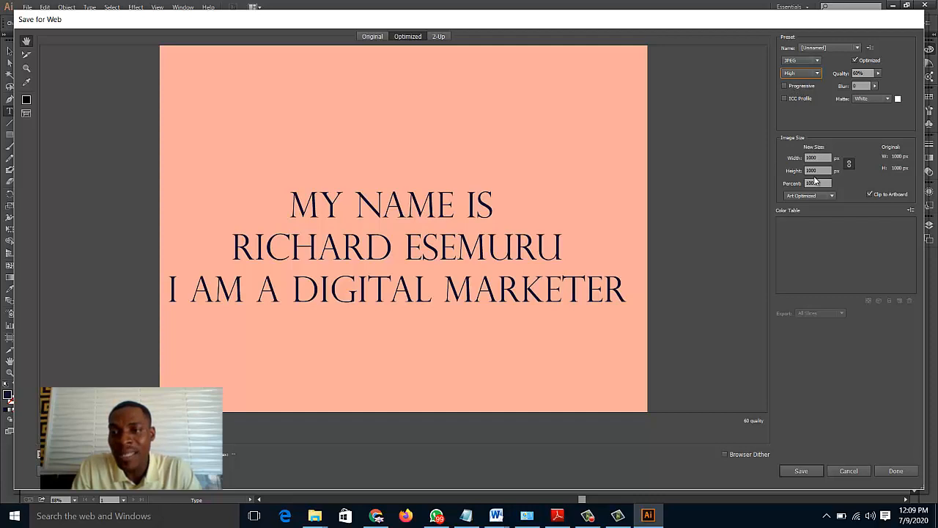
click(827, 52)
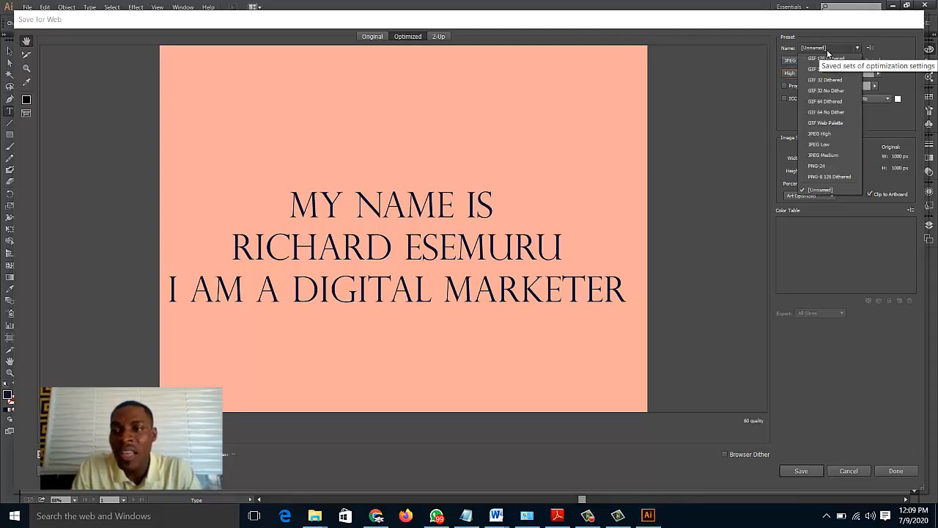
click(828, 53)
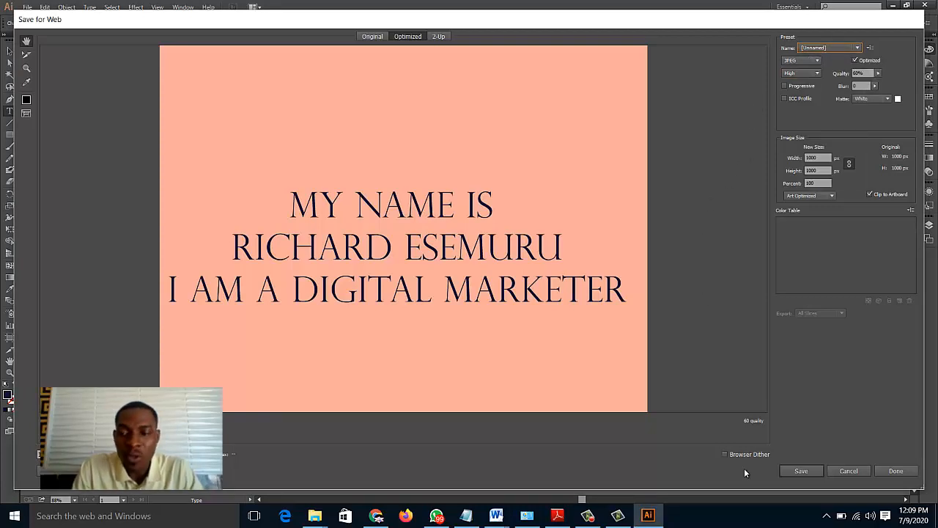
Save the high-quality JPEG export to the Desktop as "instagram-post-"
click(801, 470)
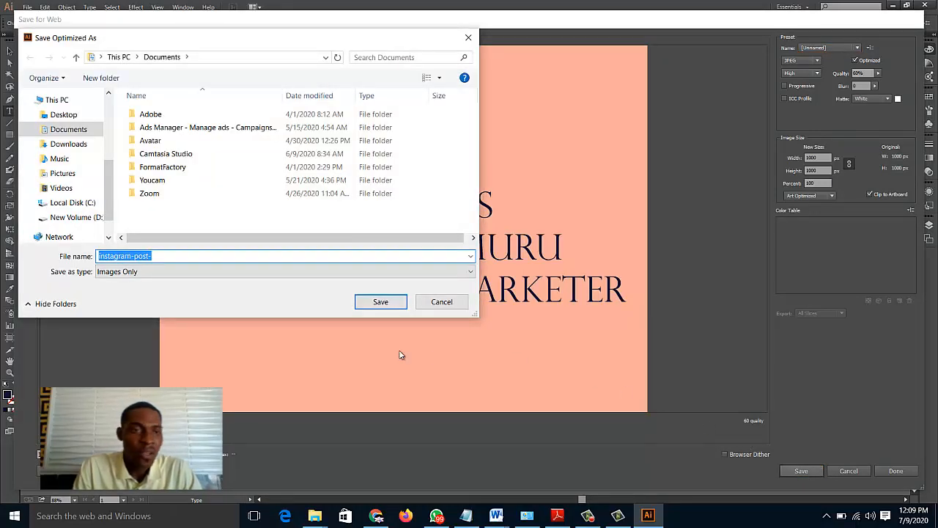
click(63, 116)
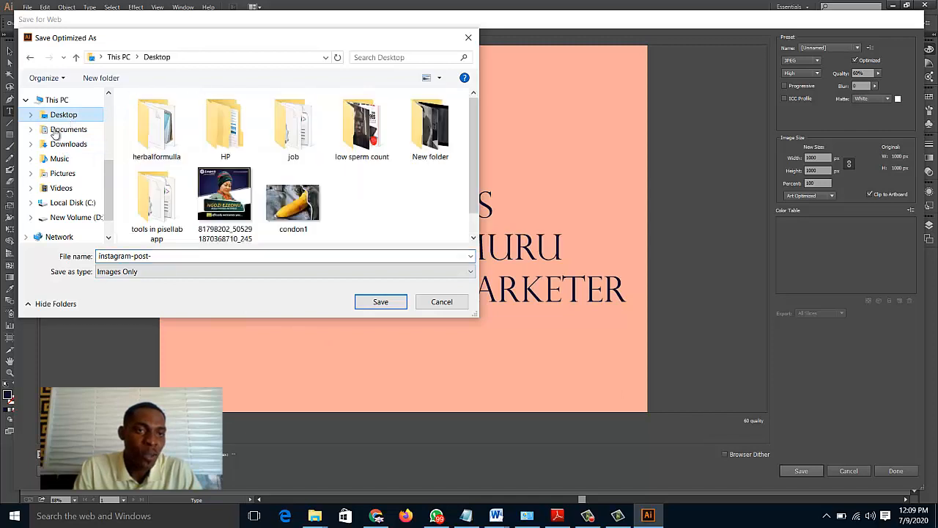
click(380, 301)
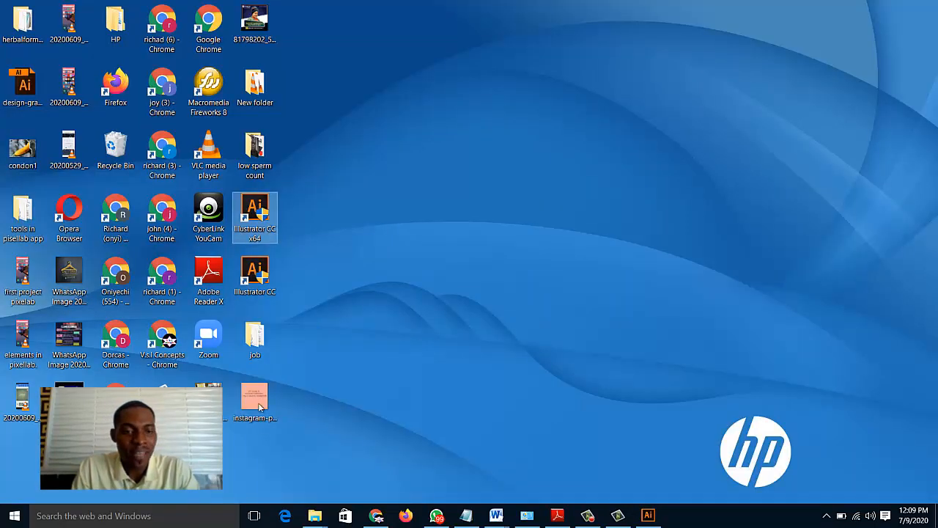
Open the exported JPEG from the desktop to check it, and switch back to Illustrator
click(256, 410)
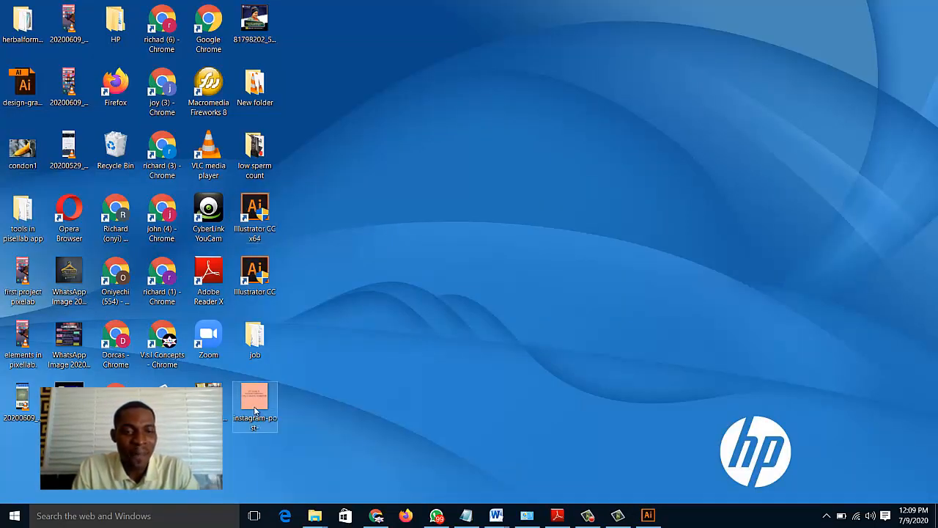
double_click(255, 411)
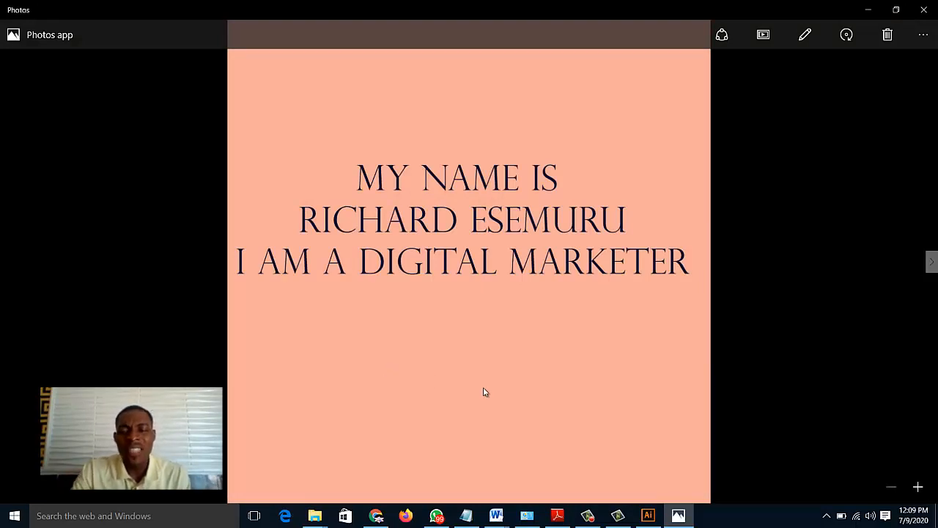
click(649, 517)
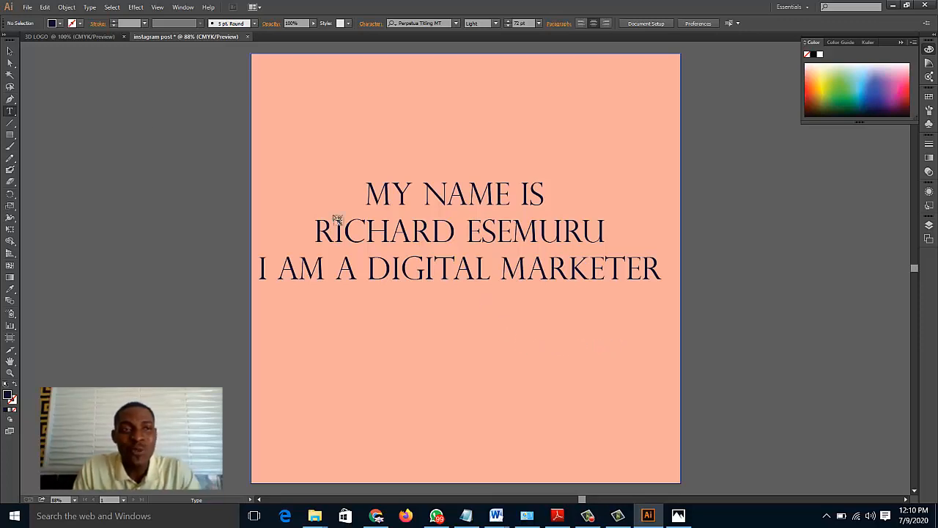
Delete the salmon-pink background square from behind the text
key(v)
click(299, 117)
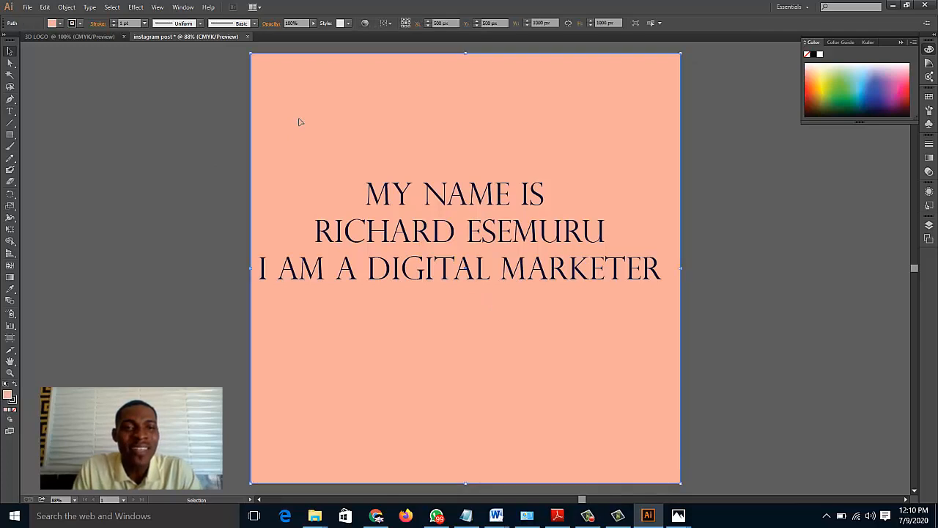
drag(299, 117, 311, 140)
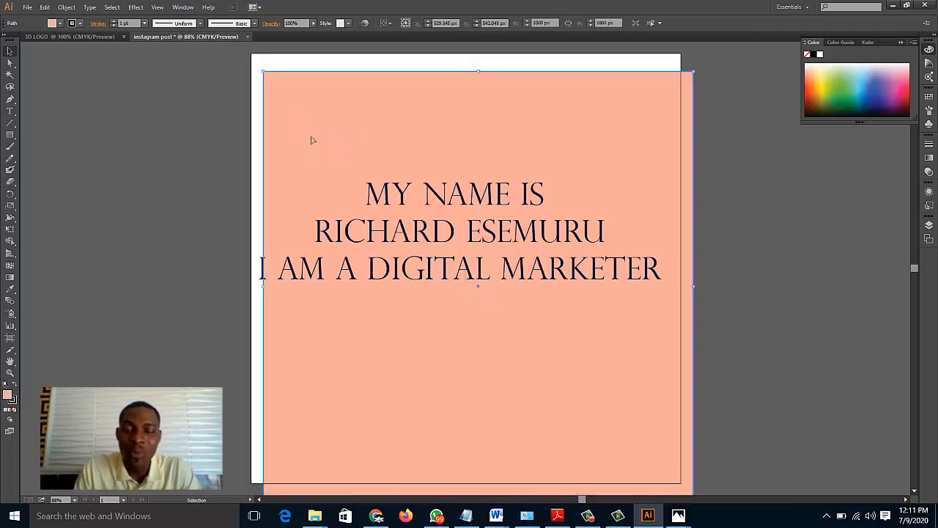
key(Delete)
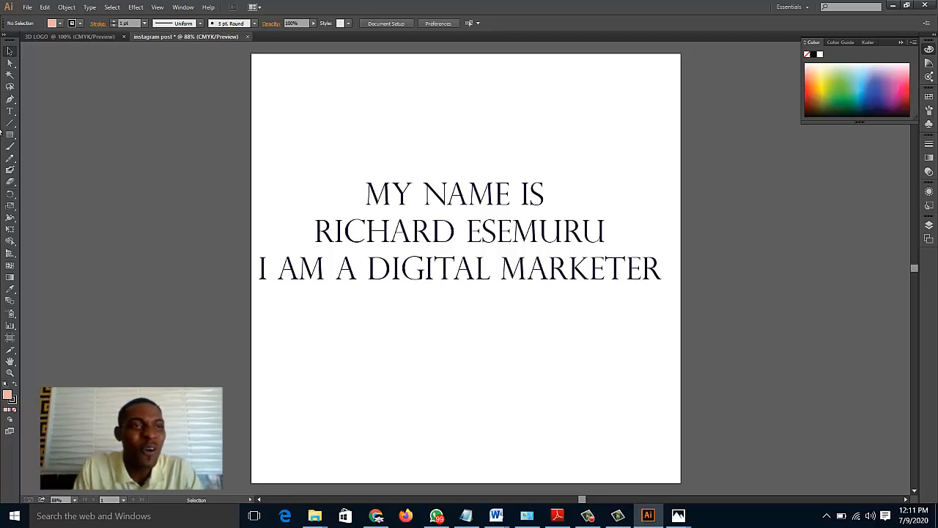
Start a Save for Web export of the text-only artwork in PNG-24 format with transparency
click(27, 7)
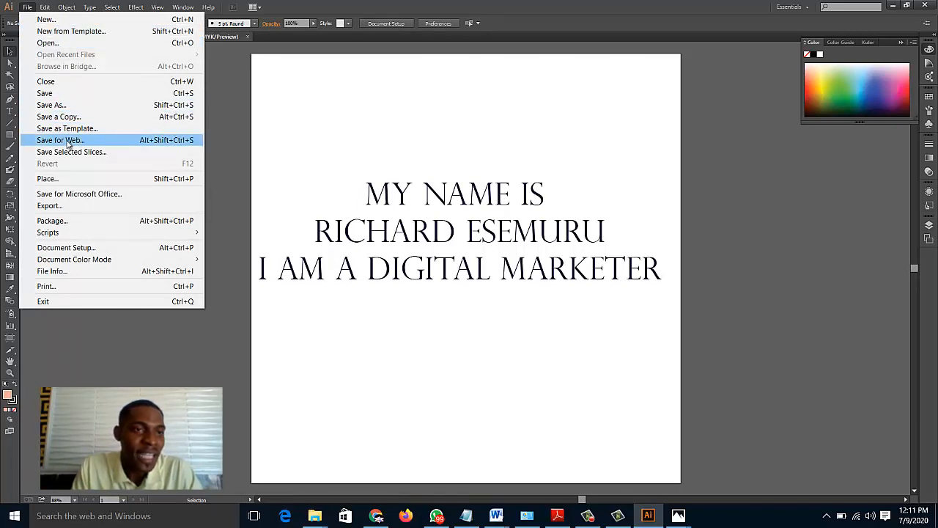
click(66, 140)
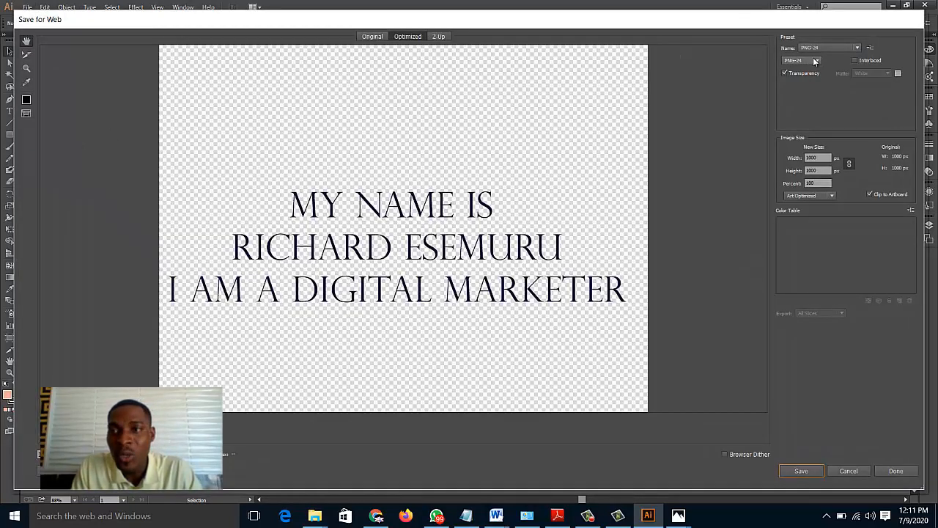
click(813, 59)
click(802, 103)
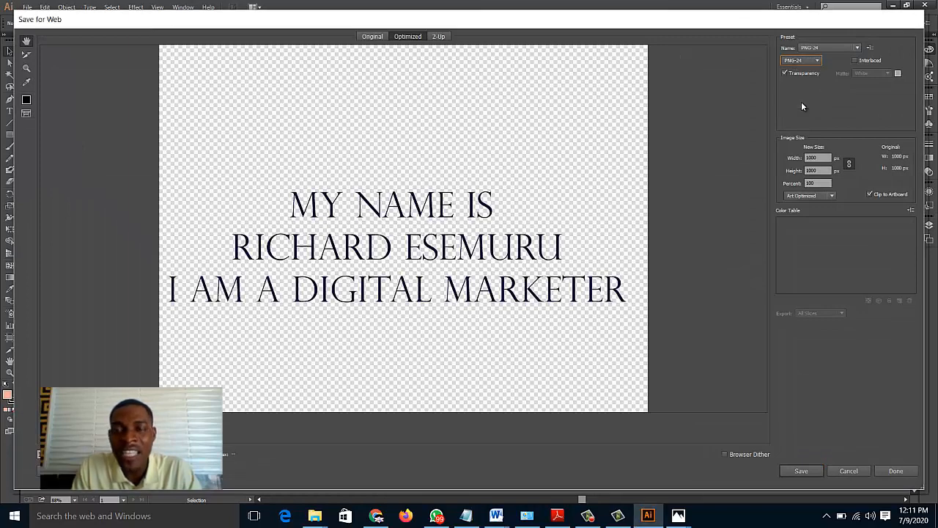
Preview the export in JPEG format for comparison and set the format back to PNG-24
click(815, 62)
click(802, 78)
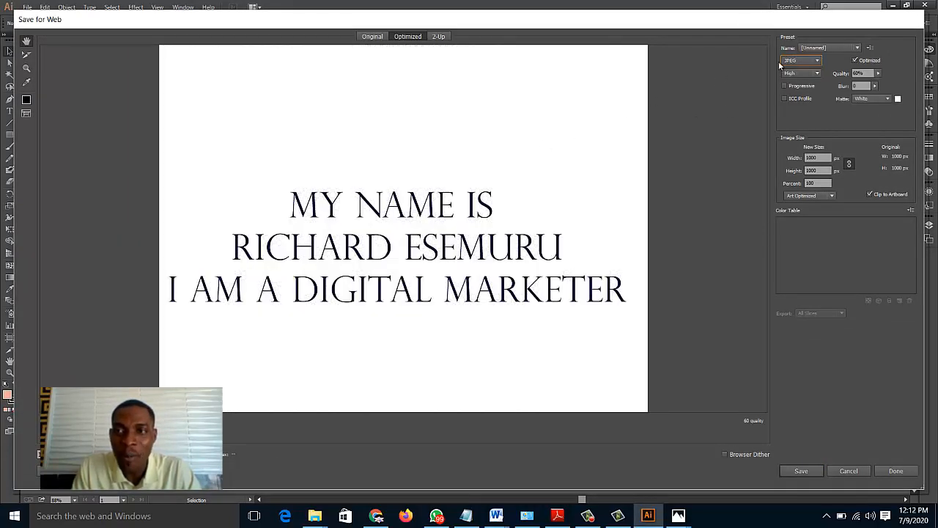
click(804, 62)
click(800, 104)
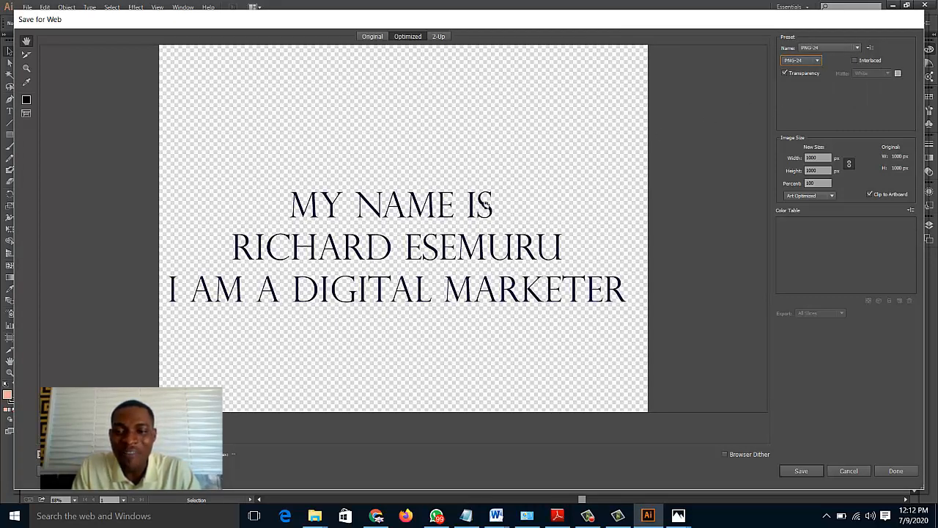
Save the transparent PNG-24 export to the Desktop as "instagram-post-L"
click(802, 471)
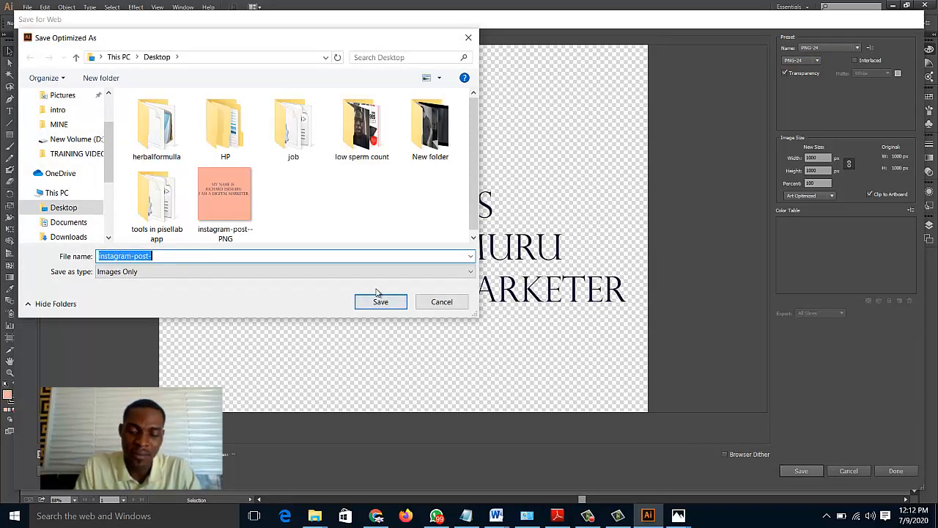
key(End)
text(1)
click(390, 306)
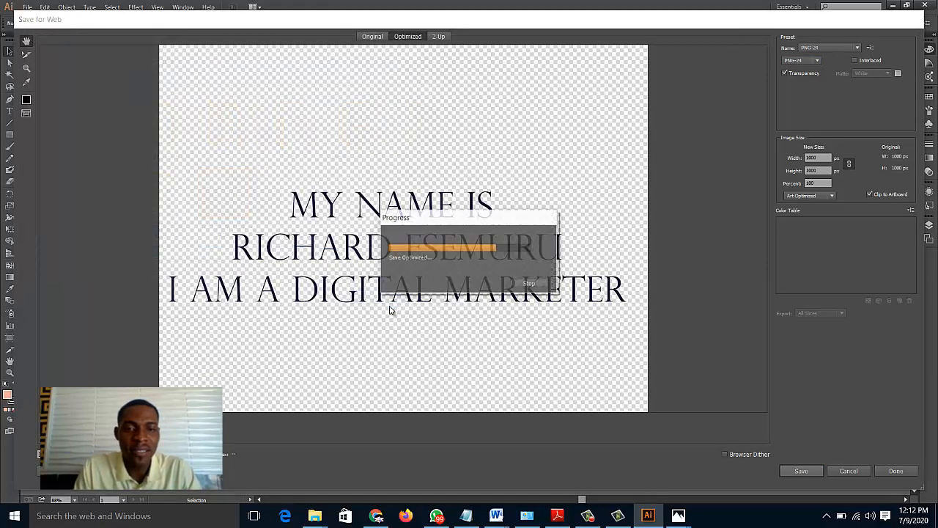
Open the exported transparent PNG from the desktop to check it, and switch back to Illustrator
key(super+d)
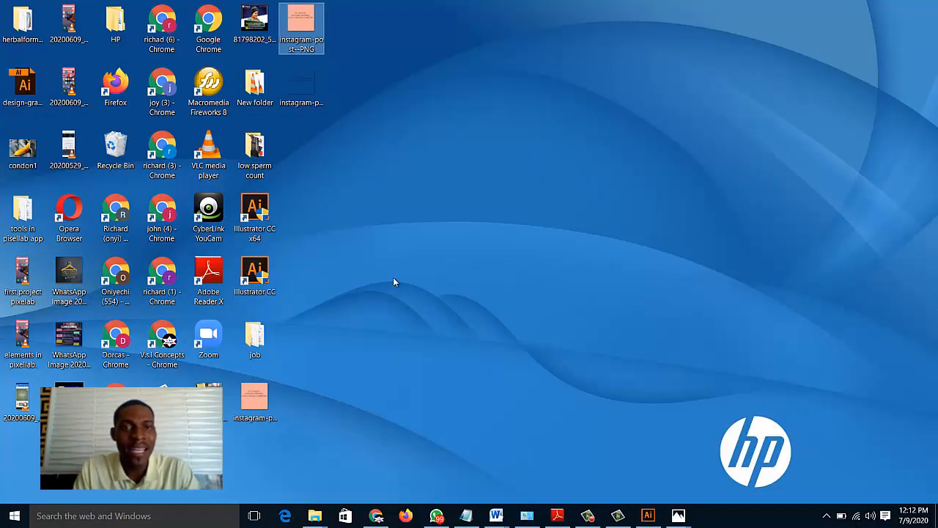
click(299, 87)
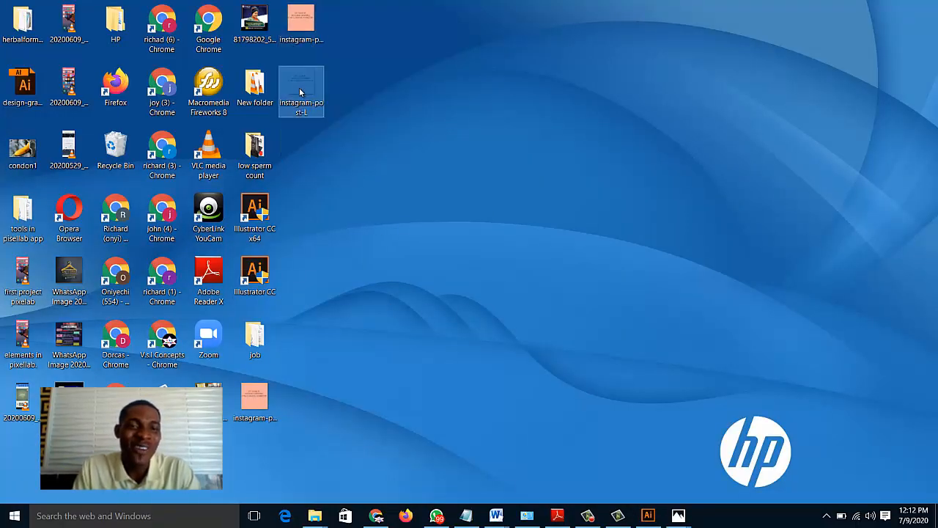
double_click(299, 89)
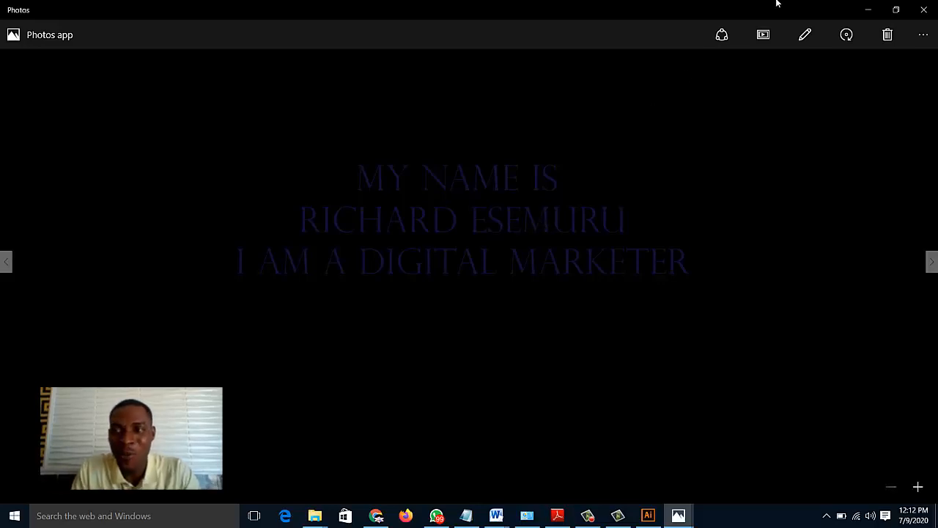
click(648, 515)
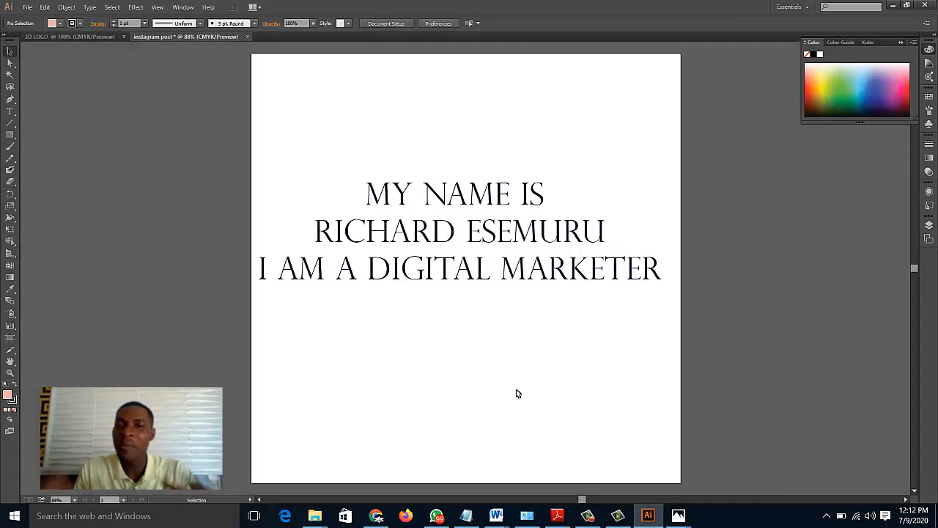